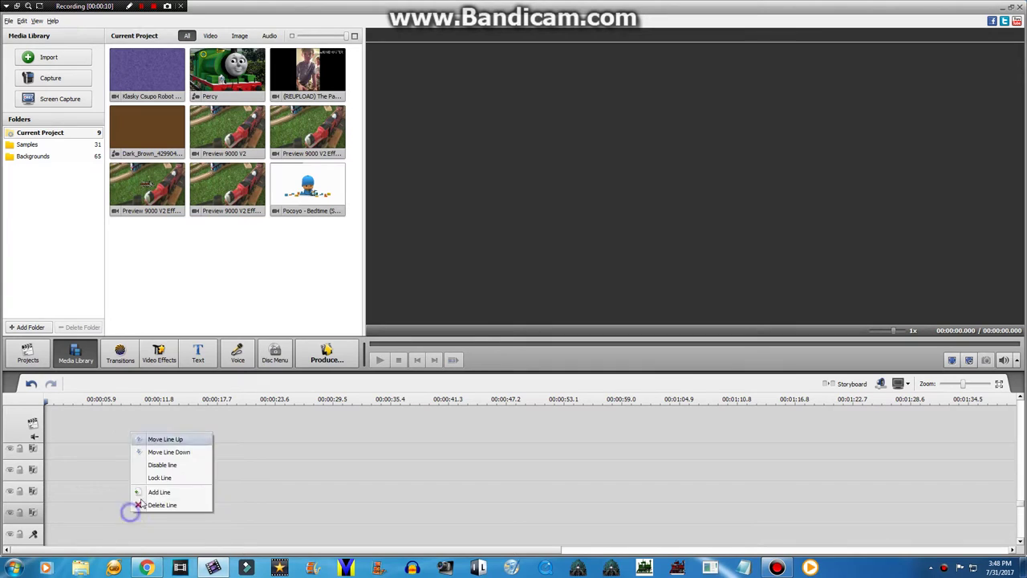
# Add two more audio mix lines to the timeline.
pyautogui.click(149, 489)
pyautogui.rightClick(189, 513)
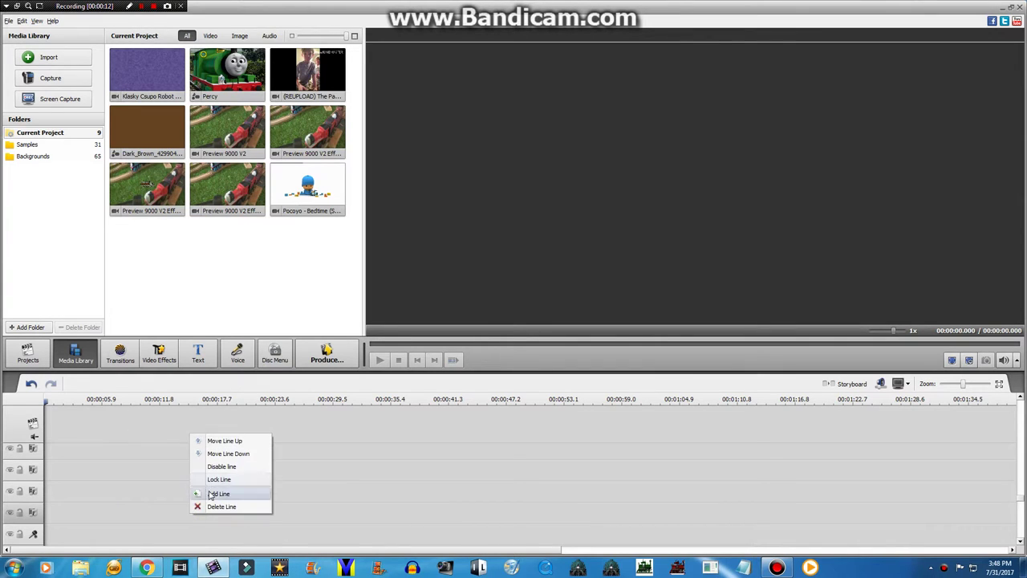
pyautogui.click(207, 492)
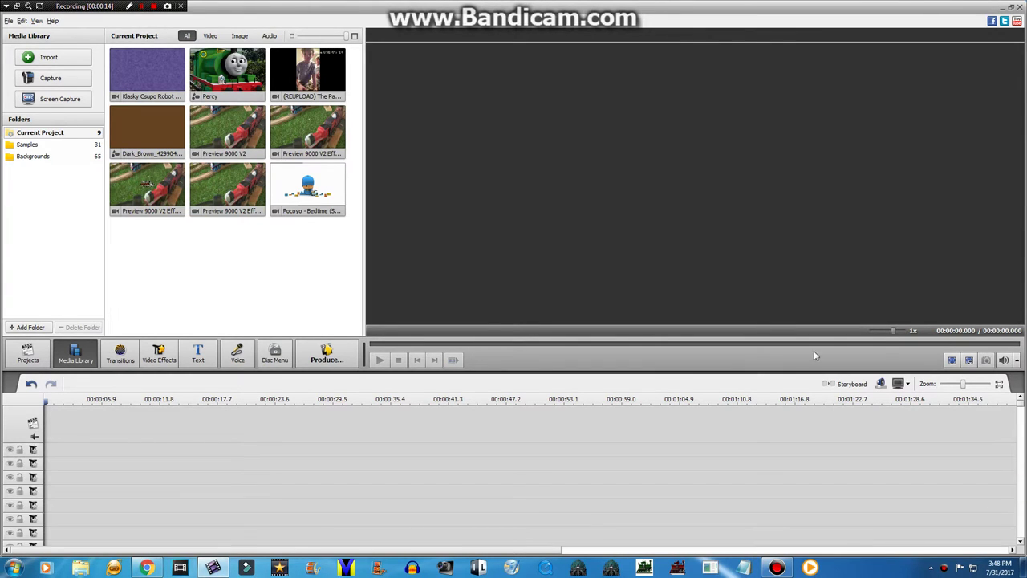
# Place the Klasky Csupo Robot Logo clip at the start of the main video line and apply the Colorize effect beneath it.
pyautogui.moveTo(147, 72); pyautogui.dragTo(67, 427)
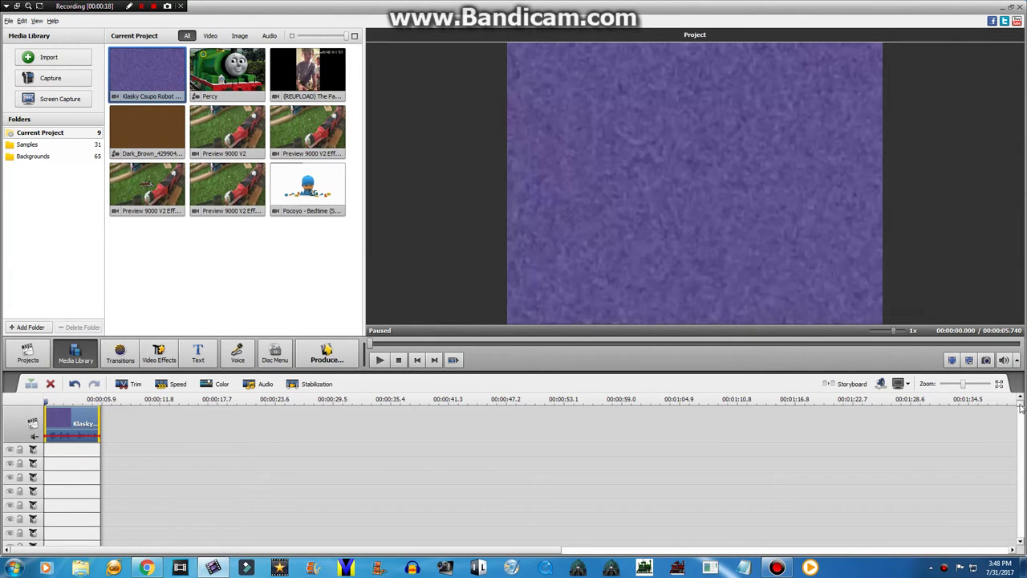
pyautogui.click(159, 353)
pyautogui.moveTo(227, 301); pyautogui.dragTo(100, 456)
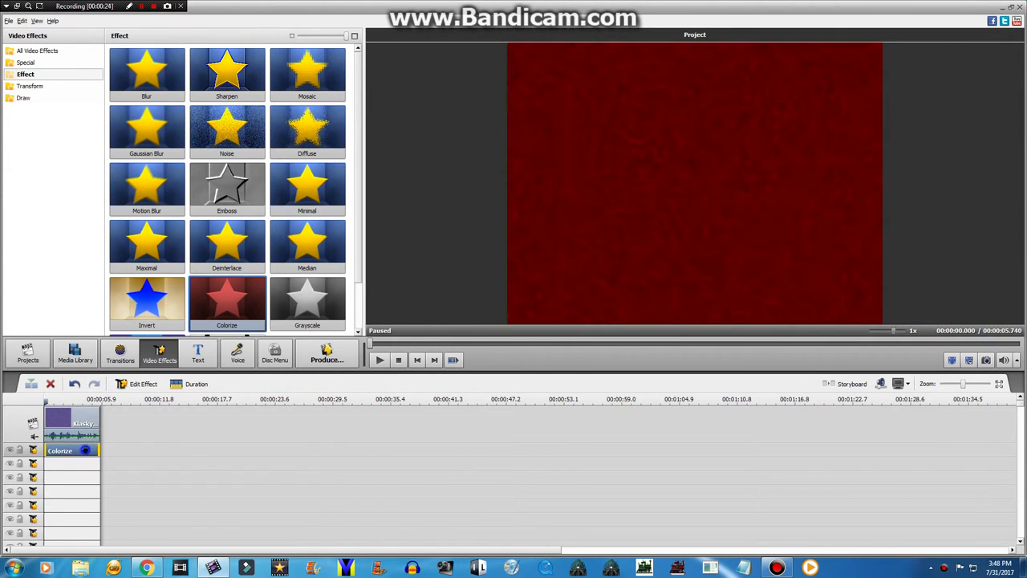
# Set the Colorize effect's Red to 100 and Green to 200, and raise Blue to its maximum.
pyautogui.rightClick(102, 452)
pyautogui.click(110, 456)
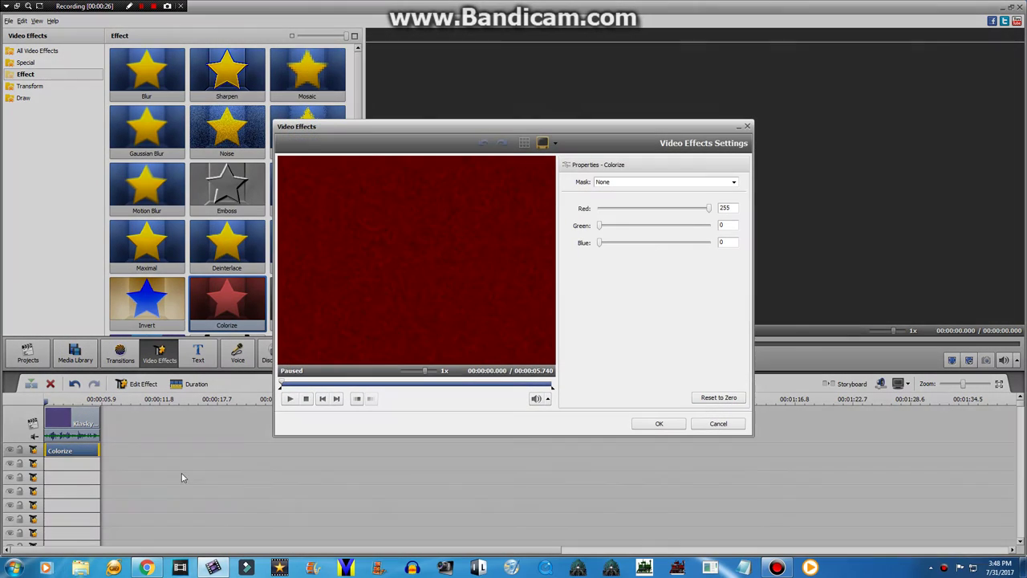
pyautogui.moveTo(644, 227); pyautogui.dragTo(712, 229)
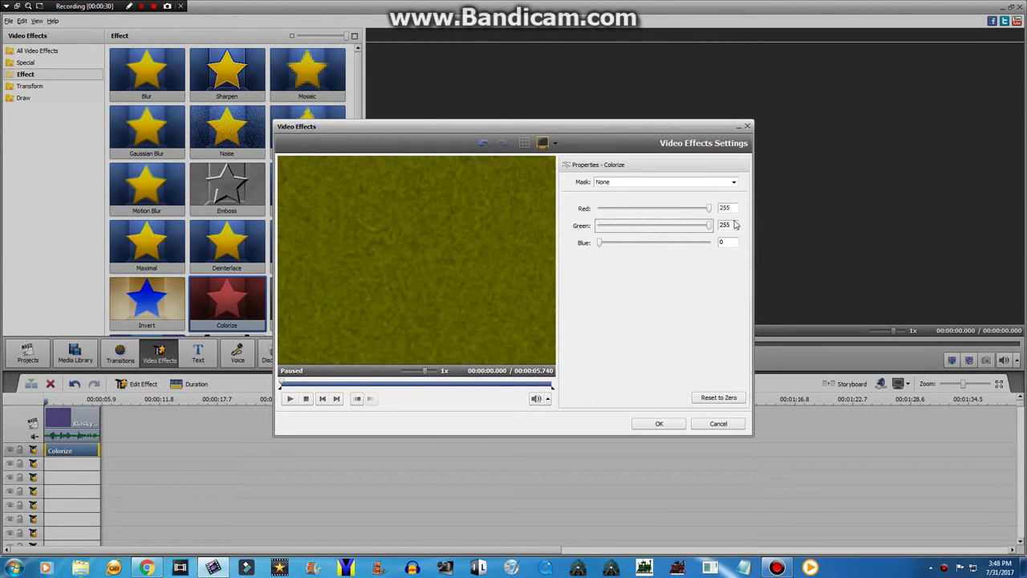
pyautogui.doubleClick(731, 208)
pyautogui.write('100')
pyautogui.doubleClick(726, 225)
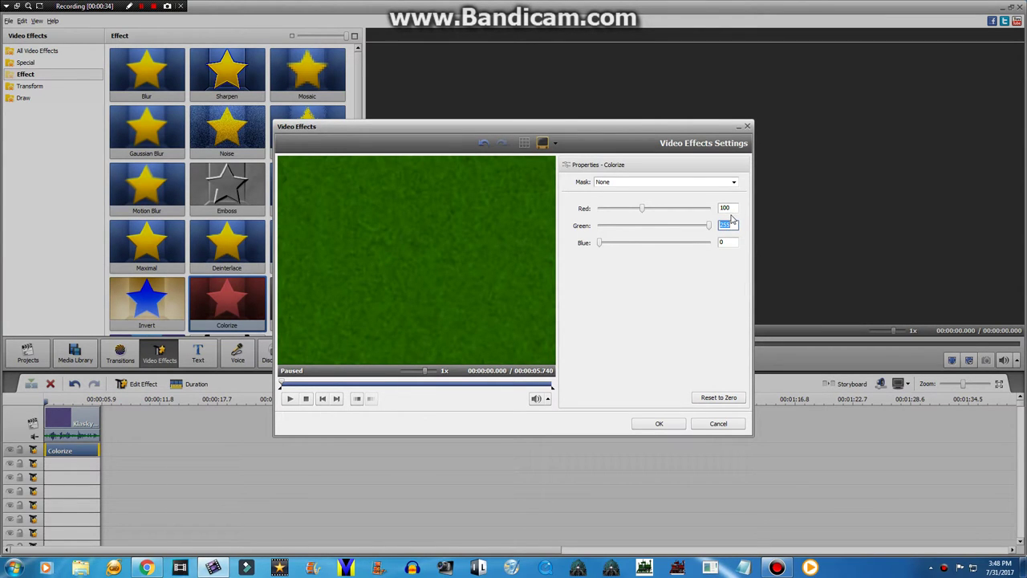
pyautogui.write('200')
pyautogui.moveTo(683, 240); pyautogui.dragTo(731, 254)
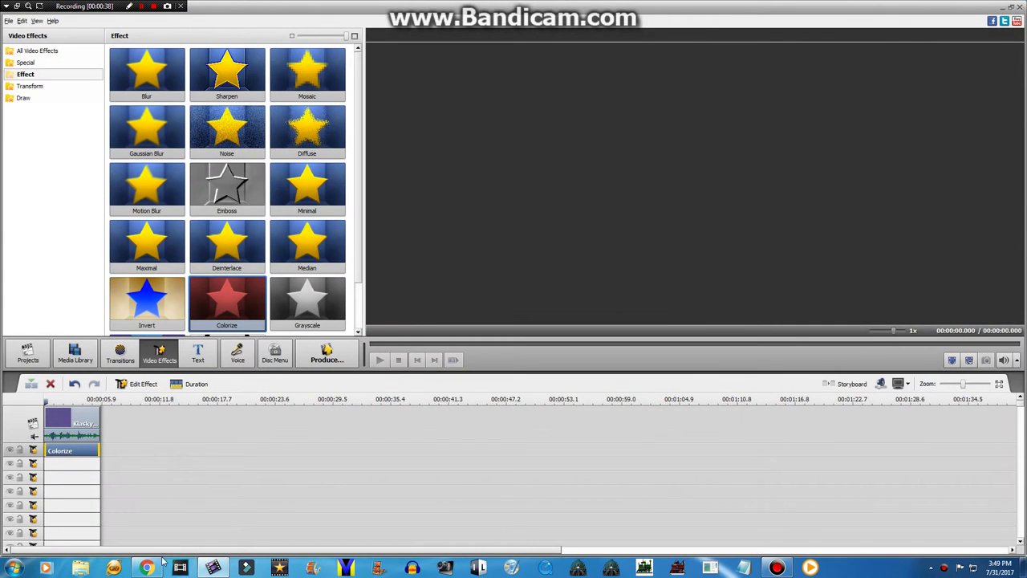
# Switch to Chrome, play the Botsky Botpo reference video on YouTube, and return to the video editor.
pyautogui.click(147, 567)
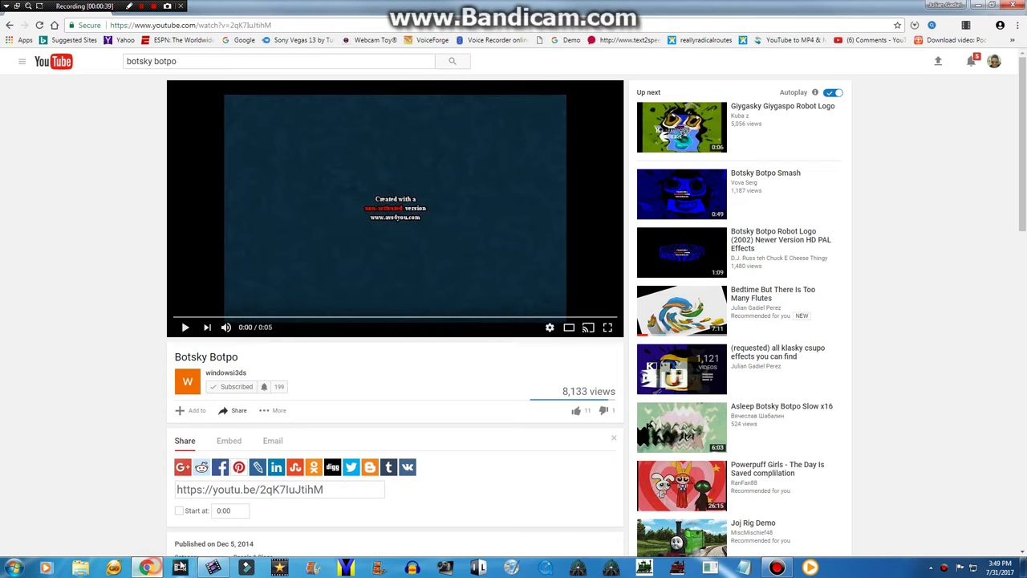
pyautogui.click(315, 234)
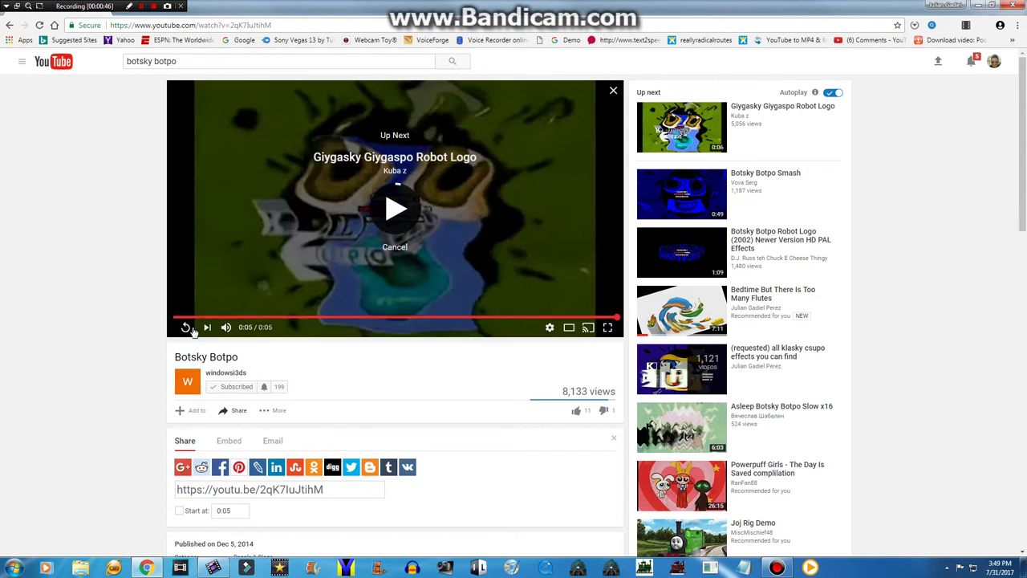
pyautogui.click(276, 264)
pyautogui.click(213, 567)
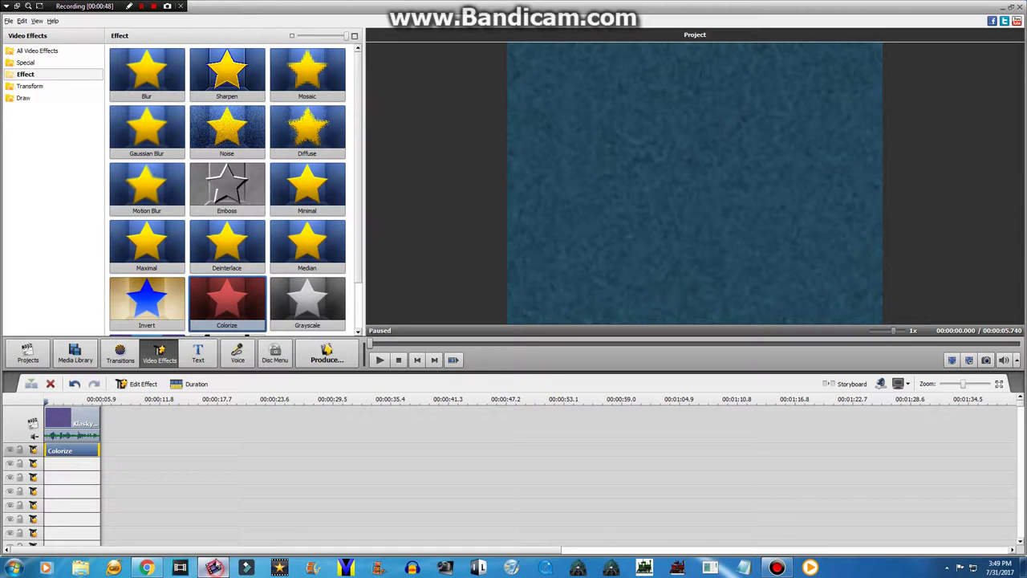
# Place a copy of the Klasky Csupo Robot Logo clip on the first audio mix line, starting at about 0.49 s.
pyautogui.click(69, 357)
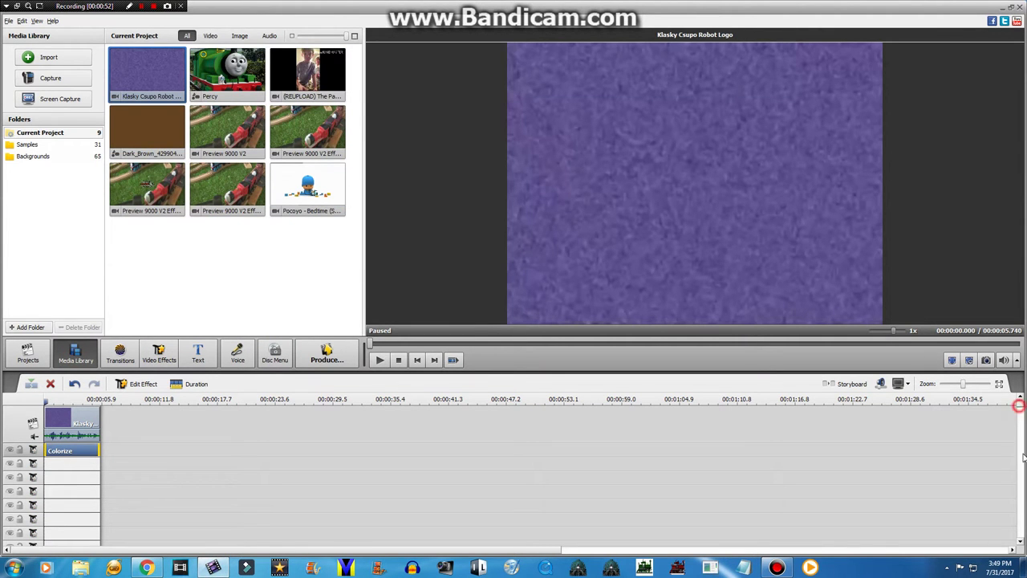
pyautogui.moveTo(1023, 458)
pyautogui.mouseDown()
pyautogui.moveTo(1023, 517)
pyautogui.moveTo(1020, 429)
pyautogui.moveTo(1020, 535)
pyautogui.moveTo(1022, 475)
pyautogui.mouseUp()
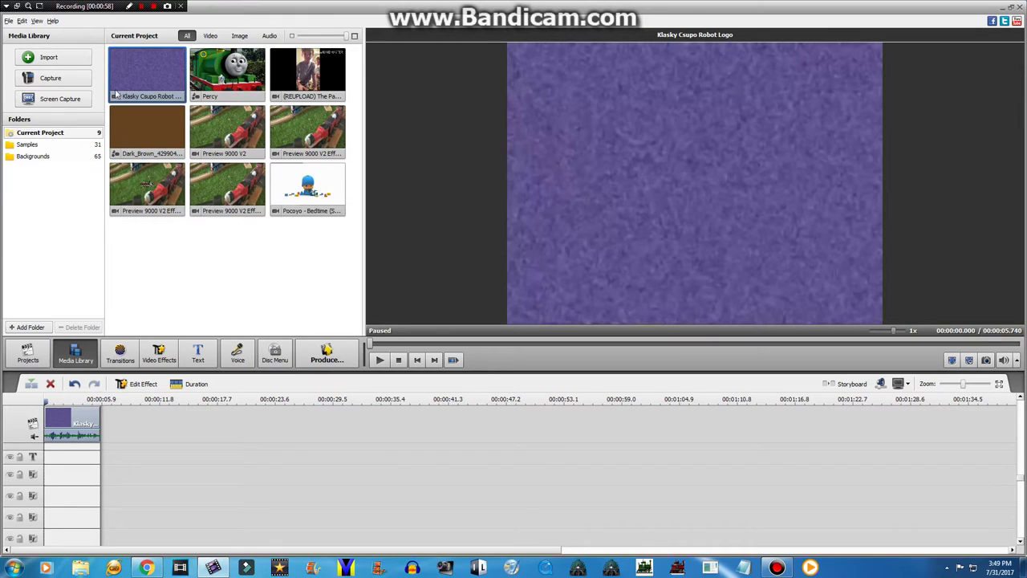
pyautogui.moveTo(116, 94); pyautogui.dragTo(50, 505)
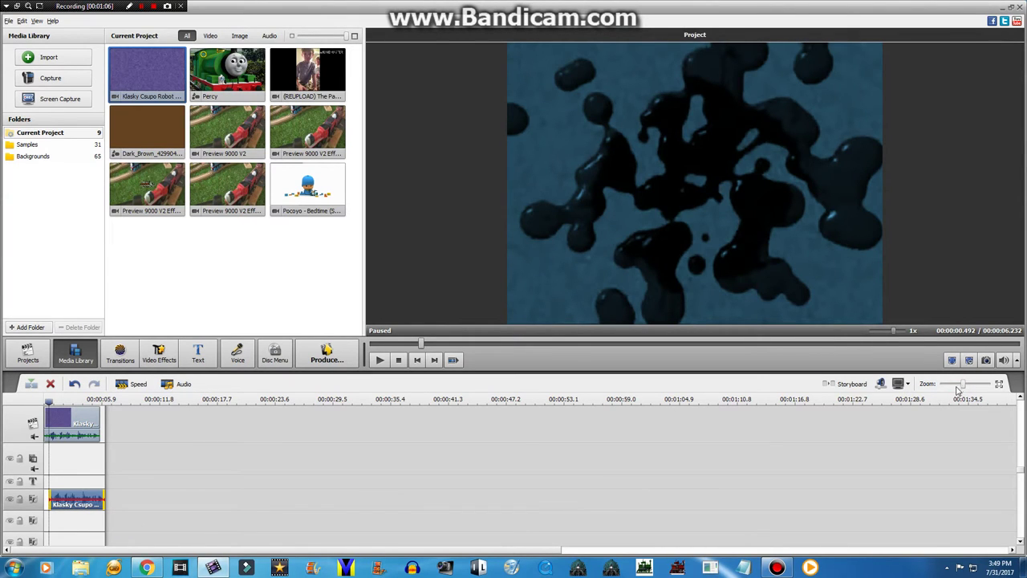
# Place two more logo clip copies on the second and third audio mix lines, starting at about 0.6 s and 0.8 s.
pyautogui.moveTo(957, 390); pyautogui.dragTo(755, 384)
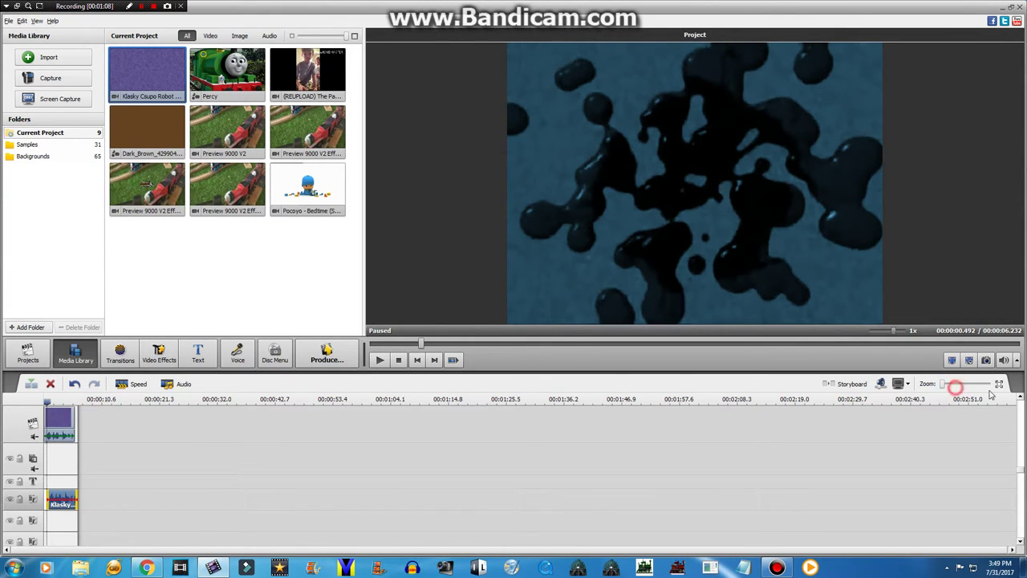
pyautogui.click(988, 384)
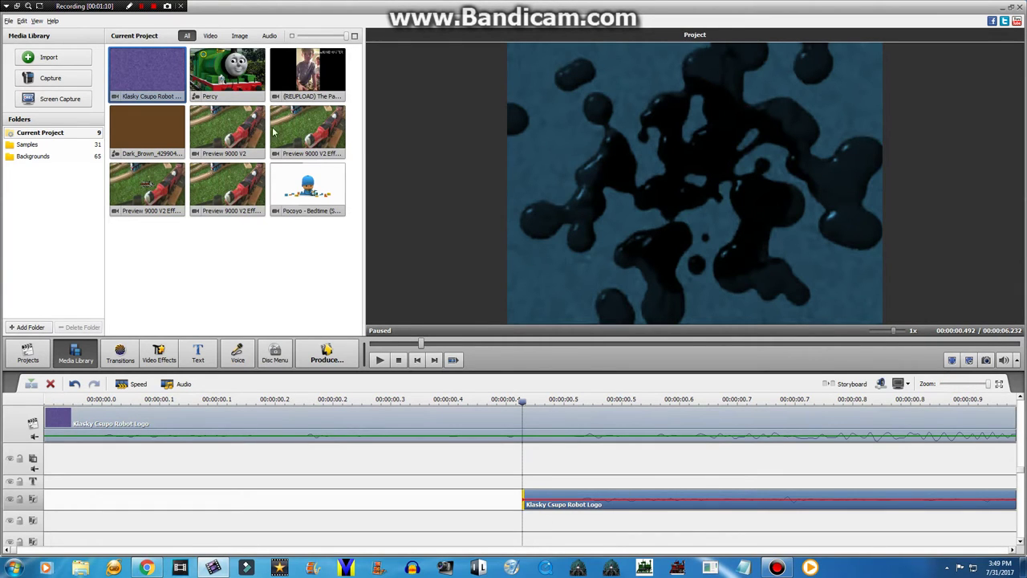
pyautogui.moveTo(161, 88); pyautogui.dragTo(666, 522)
pyautogui.moveTo(140, 74); pyautogui.dragTo(824, 539)
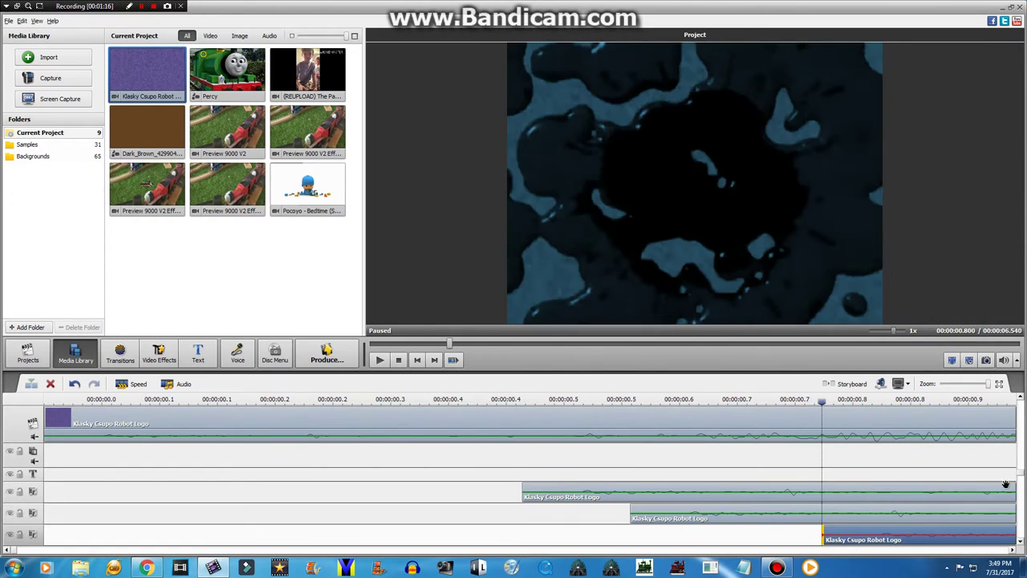
# Stagger three more logo clip copies on the next three audio mix lines, starting at about 0.84, 0.85 and 0.96 s.
pyautogui.moveTo(1022, 474); pyautogui.dragTo(1021, 495)
pyautogui.moveTo(122, 84); pyautogui.dragTo(858, 504)
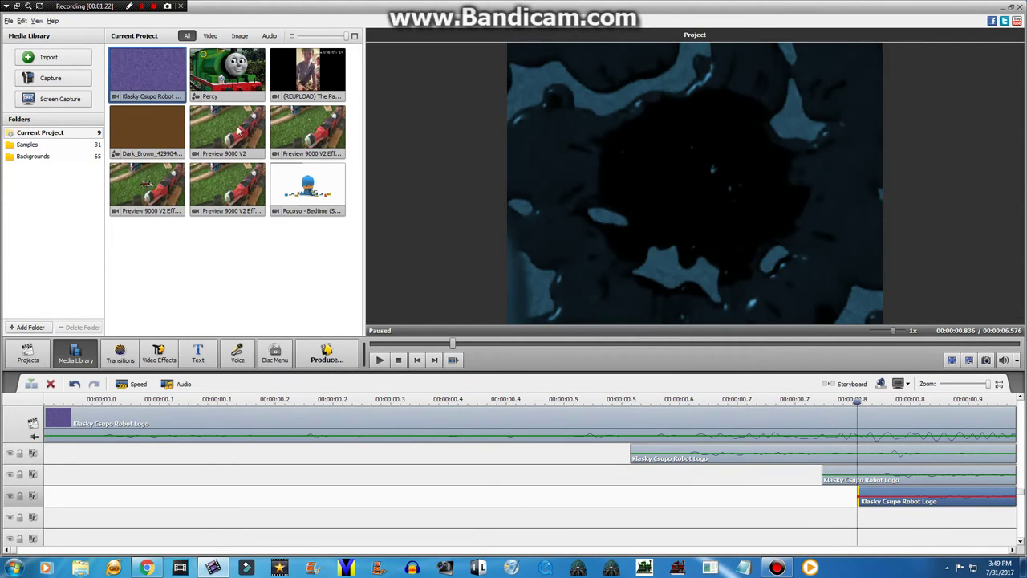
pyautogui.moveTo(149, 87); pyautogui.dragTo(873, 523)
pyautogui.moveTo(1021, 492); pyautogui.dragTo(1020, 503)
pyautogui.moveTo(152, 86); pyautogui.dragTo(978, 520)
pyautogui.click(977, 399)
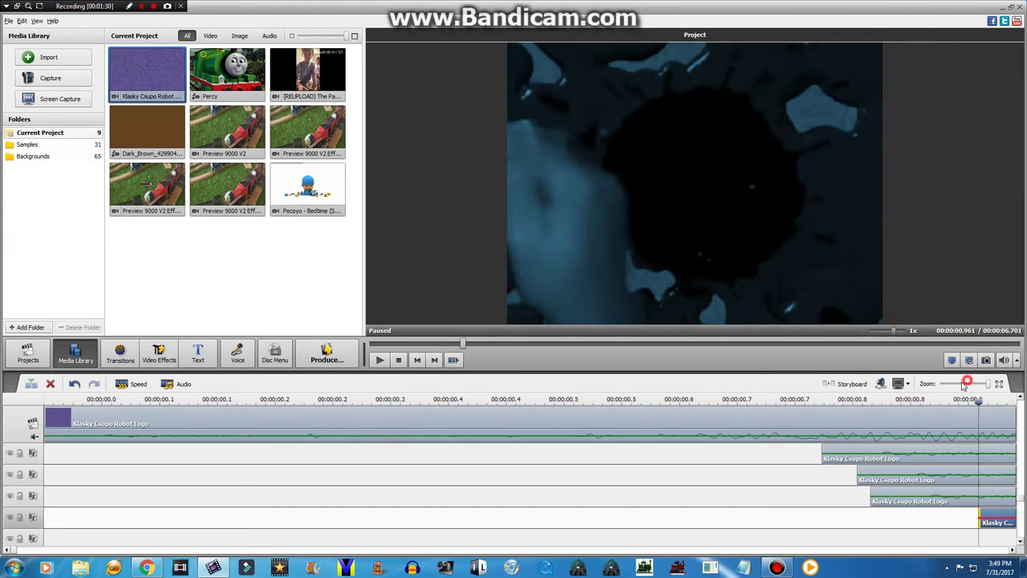
# Place another logo clip copy on the next empty audio mix line, starting at about 1.06 s.
pyautogui.moveTo(965, 383); pyautogui.dragTo(989, 383)
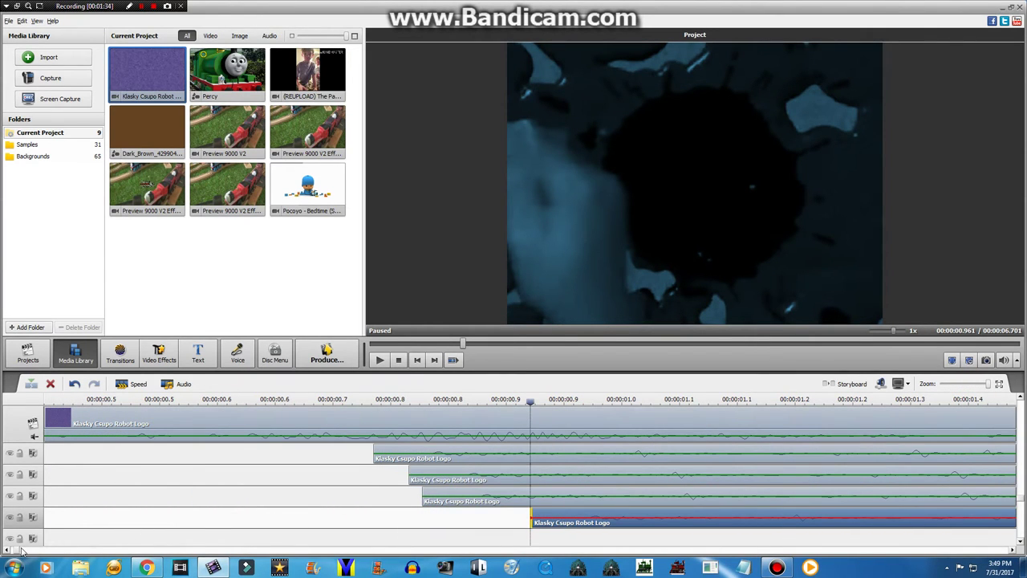
pyautogui.hscroll(3, 22, 550)
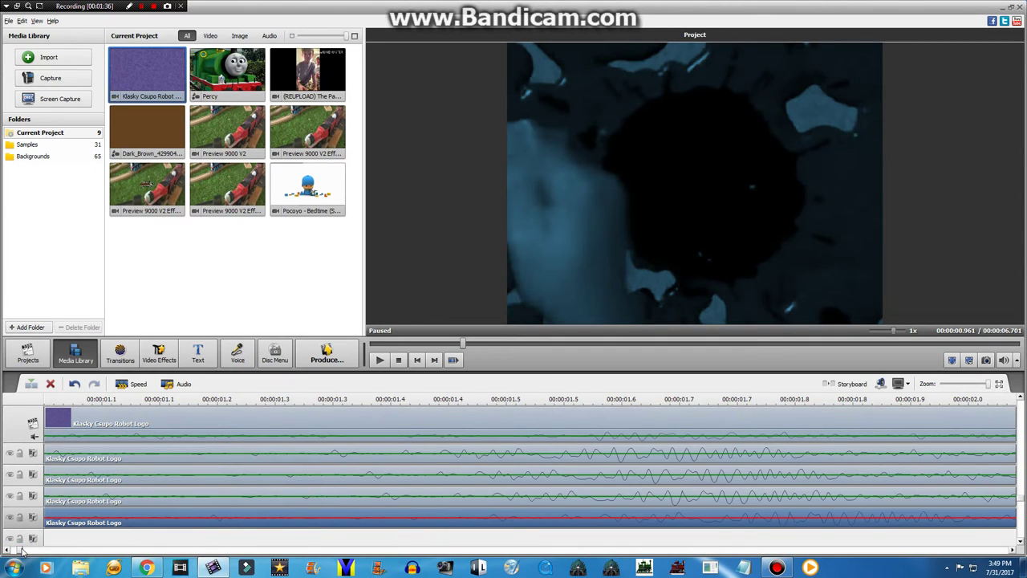
pyautogui.hscroll(-2, 22, 550)
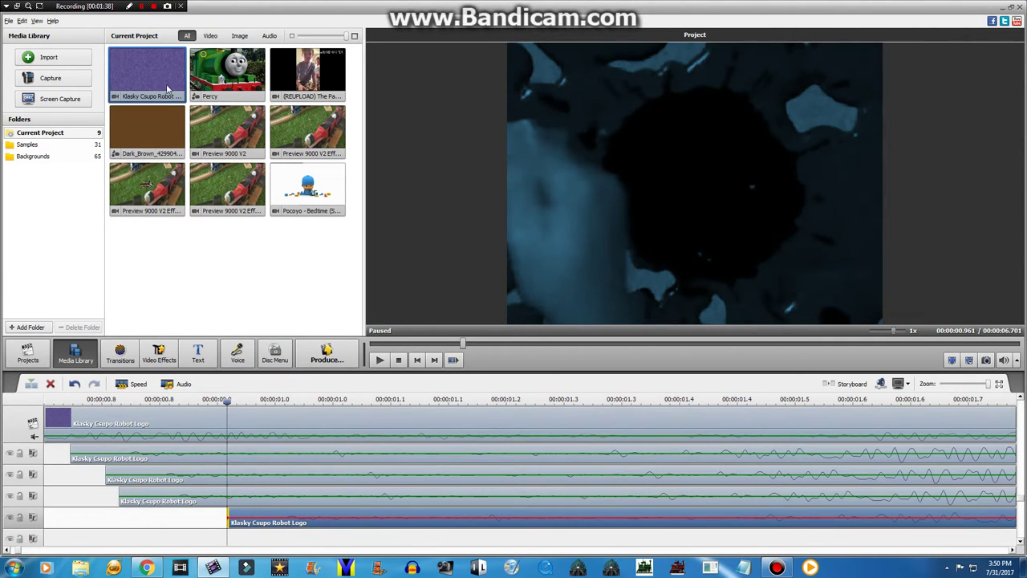
pyautogui.moveTo(169, 90); pyautogui.dragTo(326, 536)
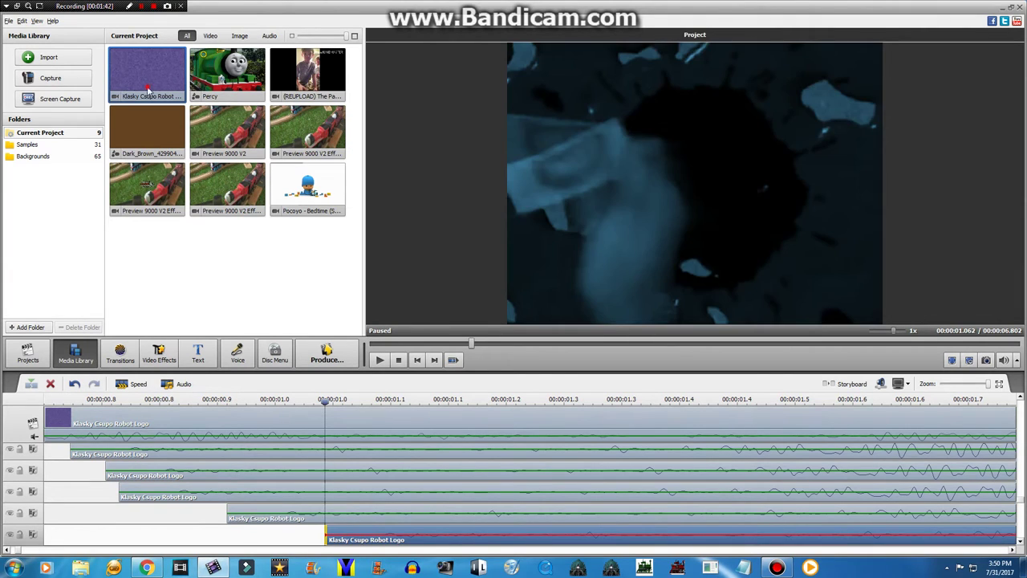
# Place two logo clip copies on the next two audio mix lines, starting at about 1.13 s and 1.14 s.
pyautogui.moveTo(148, 90); pyautogui.dragTo(225, 295)
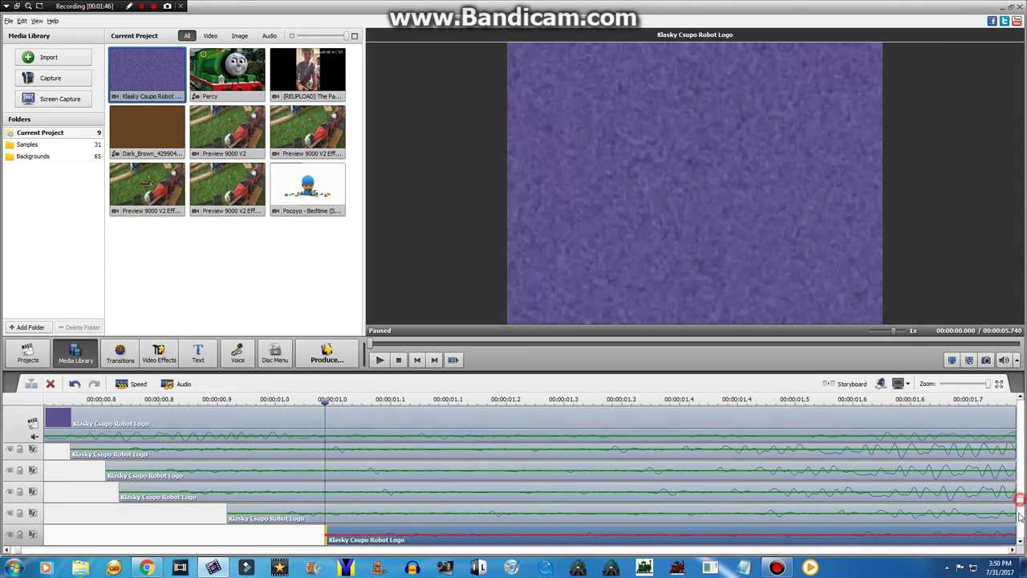
pyautogui.moveTo(1019, 512); pyautogui.dragTo(1019, 539)
pyautogui.moveTo(158, 83); pyautogui.dragTo(390, 480)
pyautogui.moveTo(115, 86); pyautogui.dragTo(400, 493)
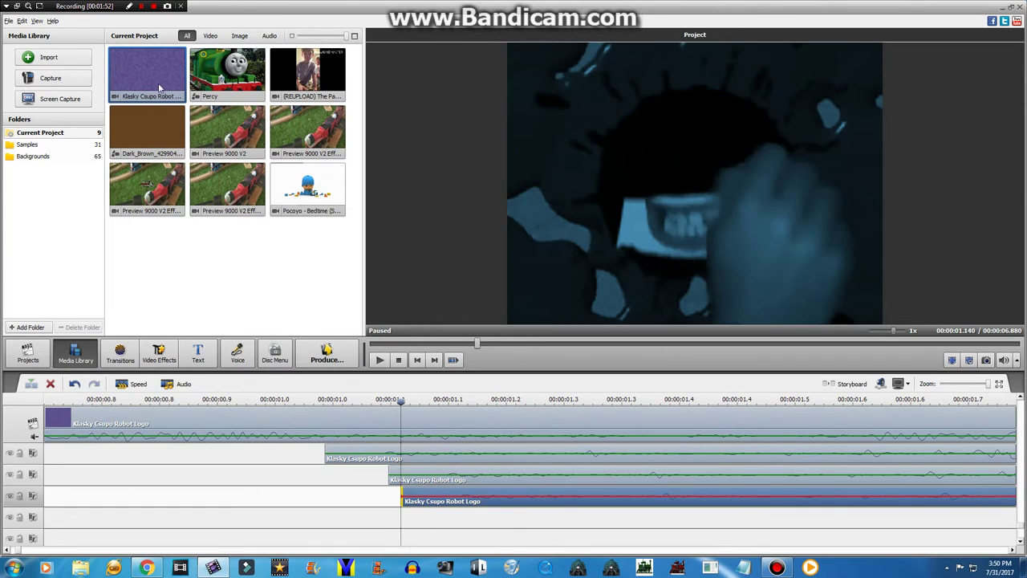
# Place two logo clip copies at about 1.23 s on the remaining audio mix lines and one at about 1.36 s on the voice line.
pyautogui.moveTo(157, 88); pyautogui.dragTo(744, 499)
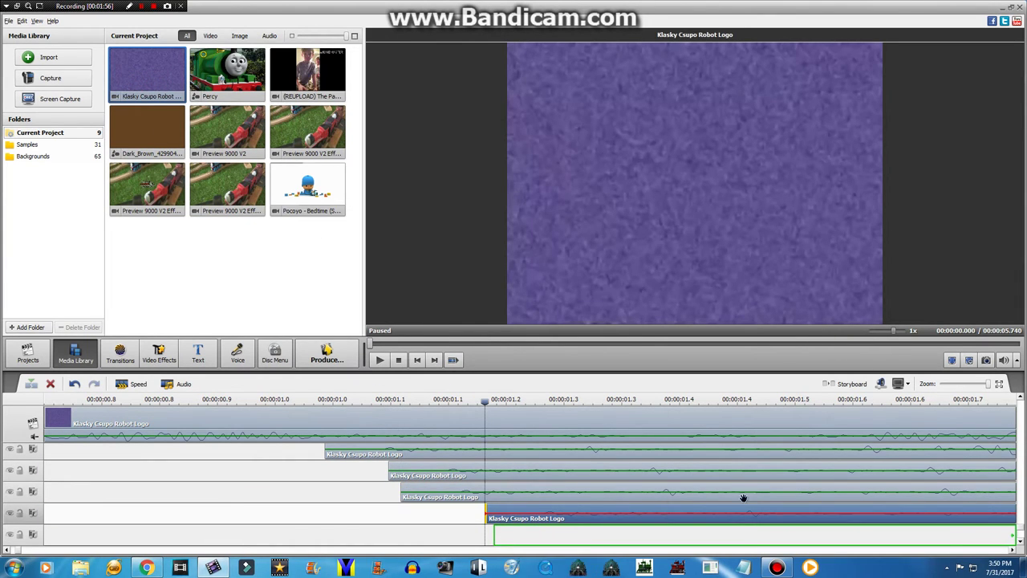
pyautogui.moveTo(905, 489); pyautogui.dragTo(492, 543)
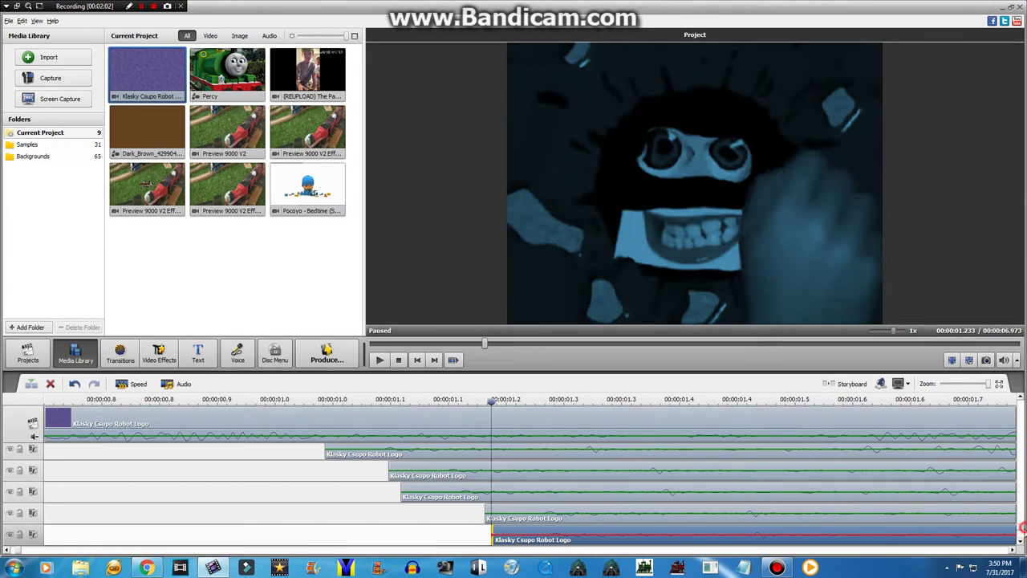
pyautogui.click(1021, 541)
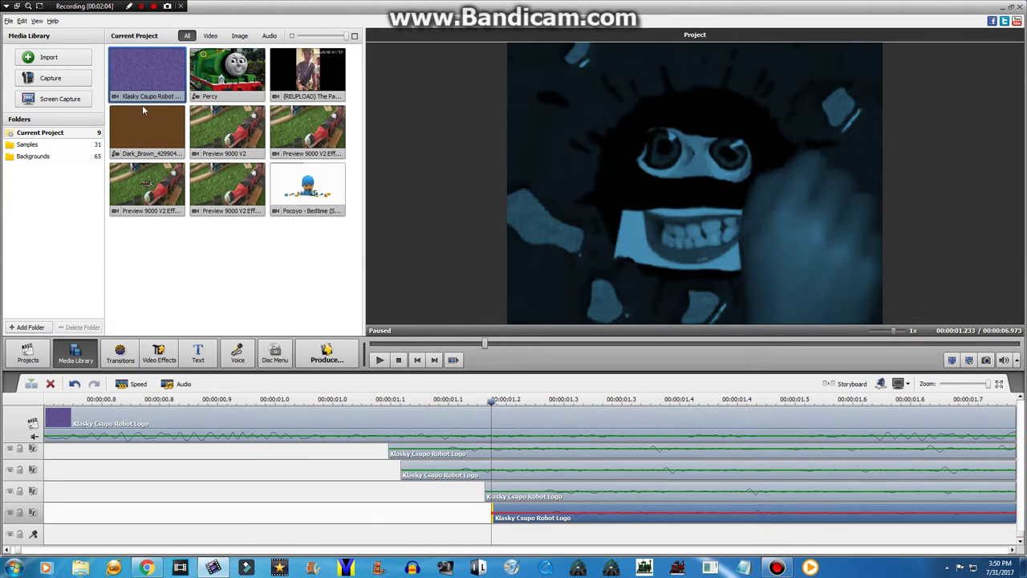
pyautogui.moveTo(143, 110); pyautogui.dragTo(617, 541)
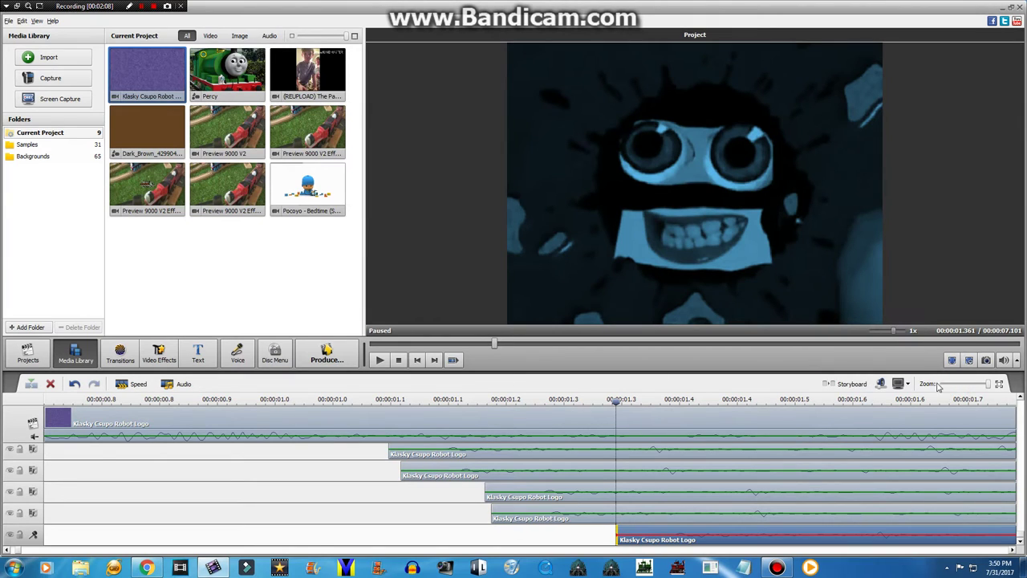
# Split the logo audio copy on the first audio mix line at the video's end, 5.740 s, and delete the leftover piece.
pyautogui.moveTo(975, 383); pyautogui.dragTo(929, 385)
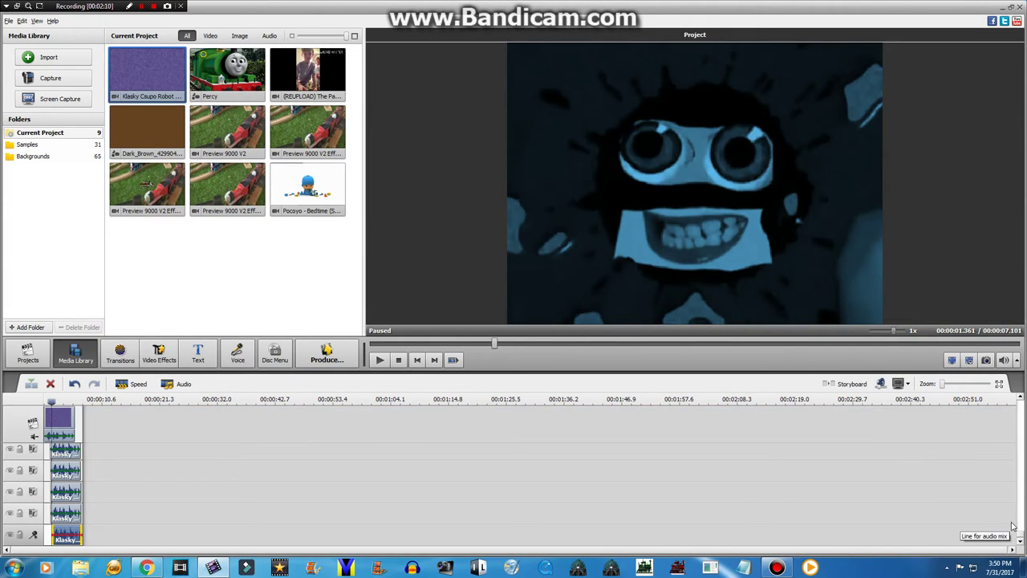
pyautogui.moveTo(1021, 536); pyautogui.dragTo(1021, 472)
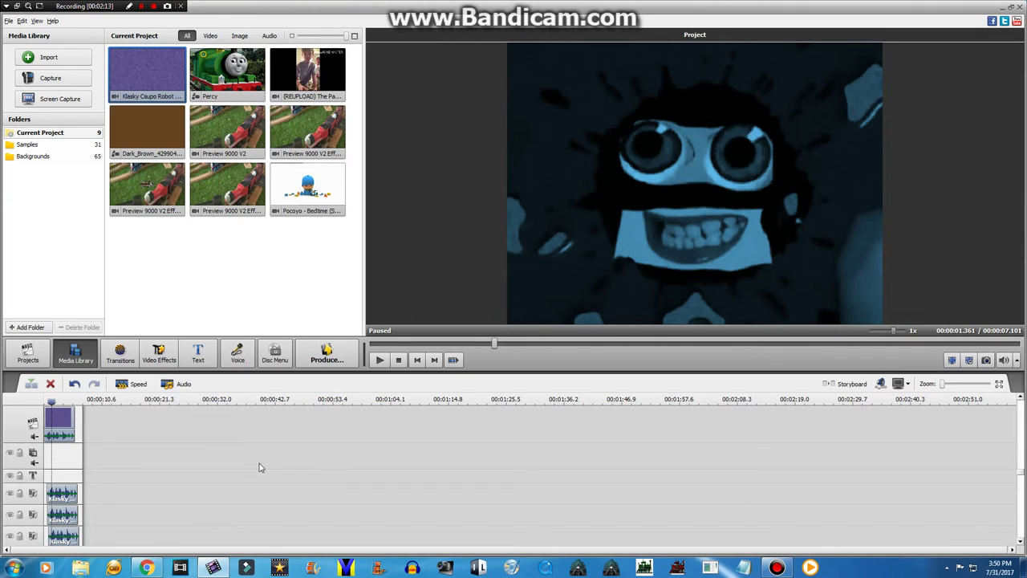
pyautogui.click(57, 490)
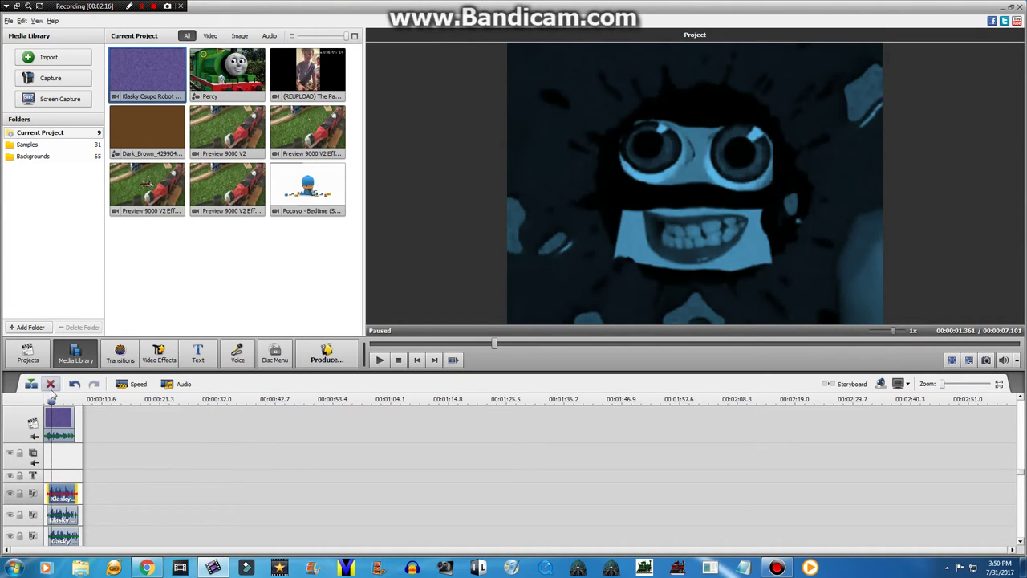
pyautogui.rightClick(52, 402)
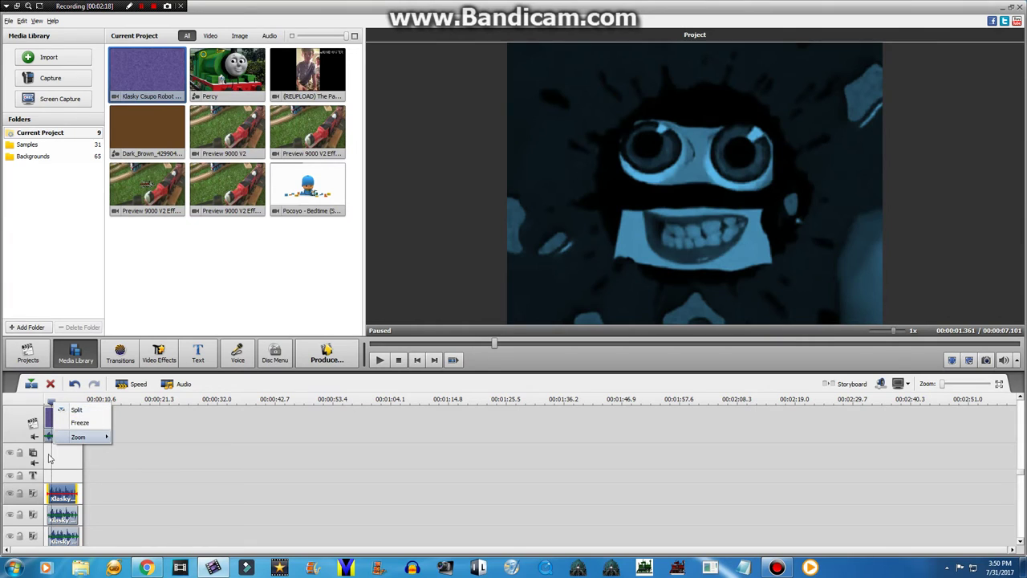
pyautogui.moveTo(70, 440)
pyautogui.moveTo(50, 400); pyautogui.dragTo(73, 406)
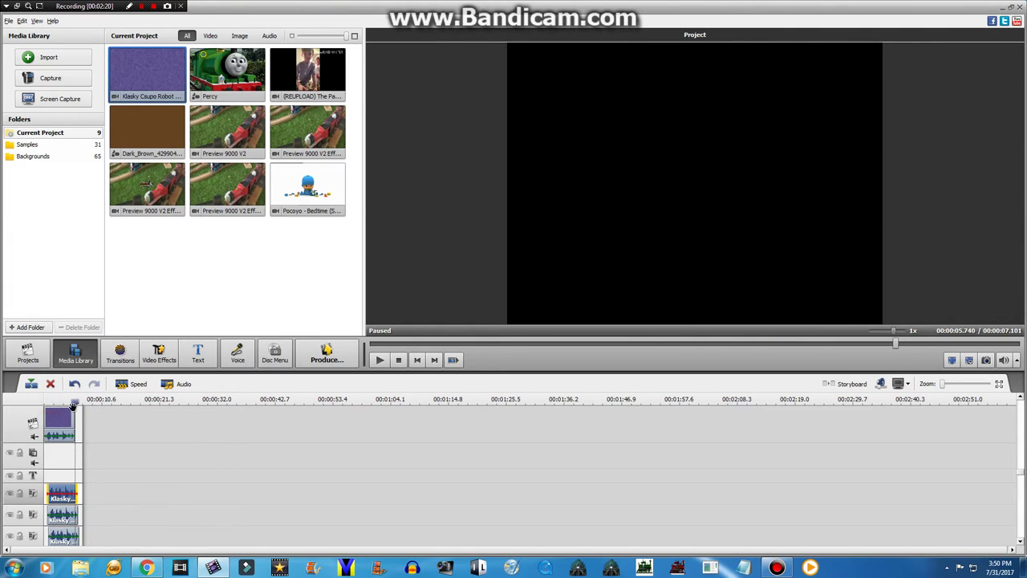
pyautogui.rightClick(75, 403)
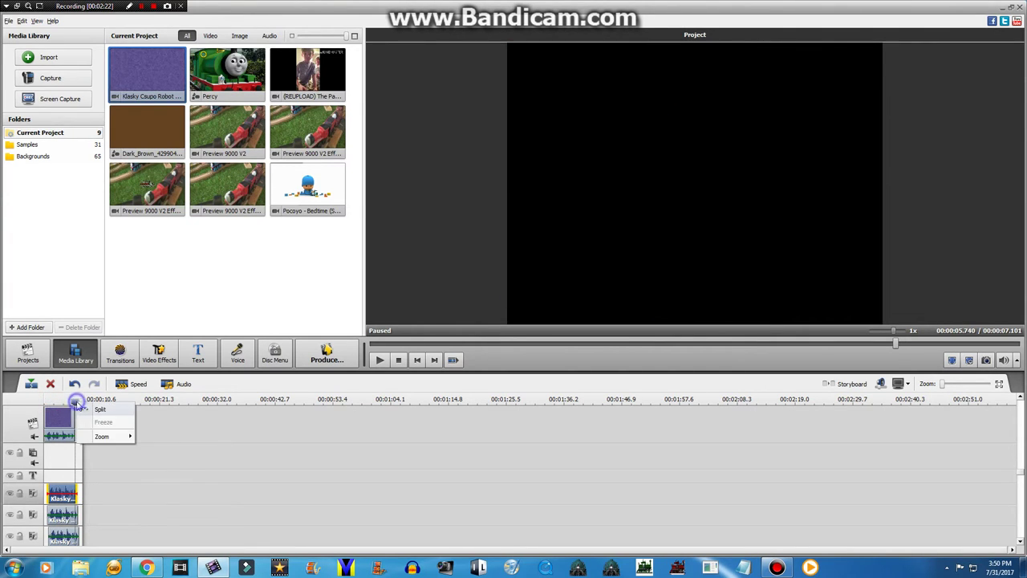
pyautogui.click(85, 409)
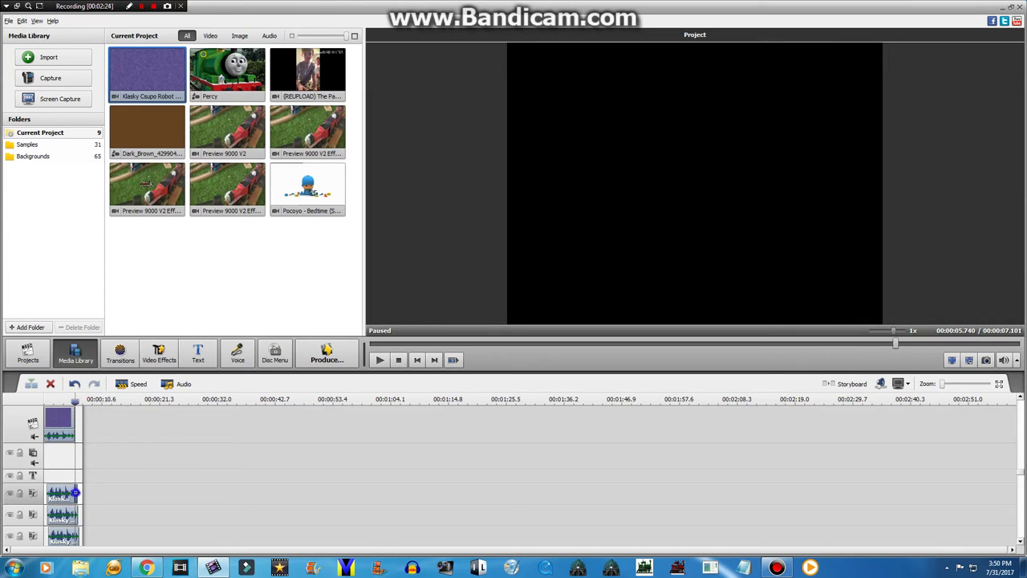
pyautogui.rightClick(75, 493)
pyautogui.click(85, 488)
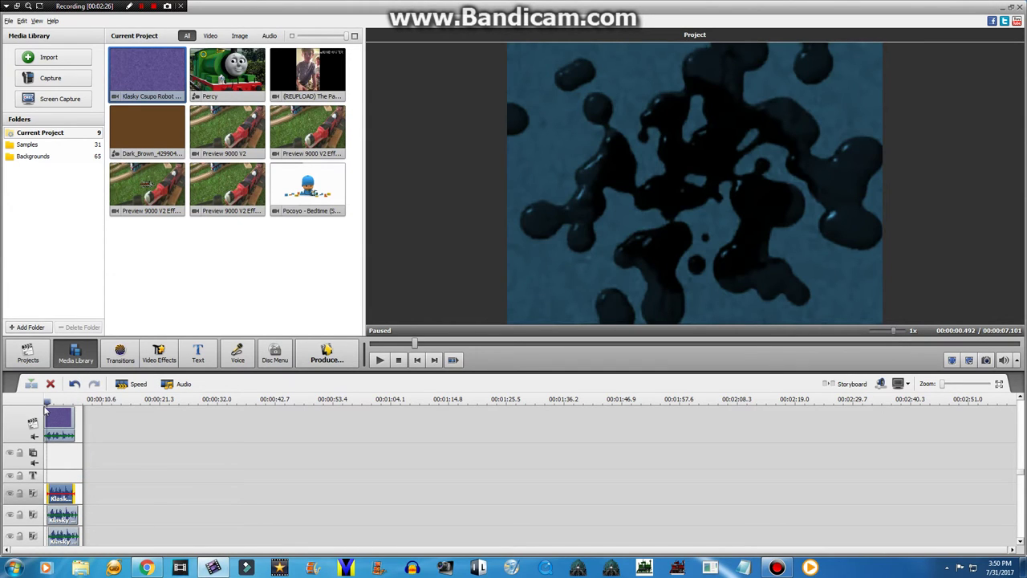
# Split the second and third audio mix copies at 5.740 s and delete the pieces extending past the video.
pyautogui.moveTo(46, 404); pyautogui.dragTo(72, 404)
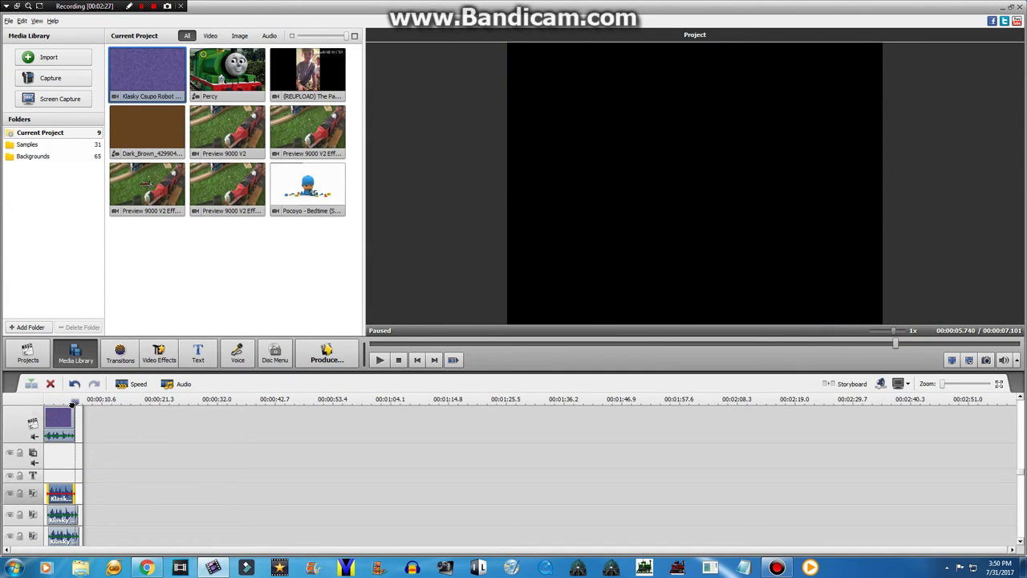
pyautogui.rightClick(62, 507)
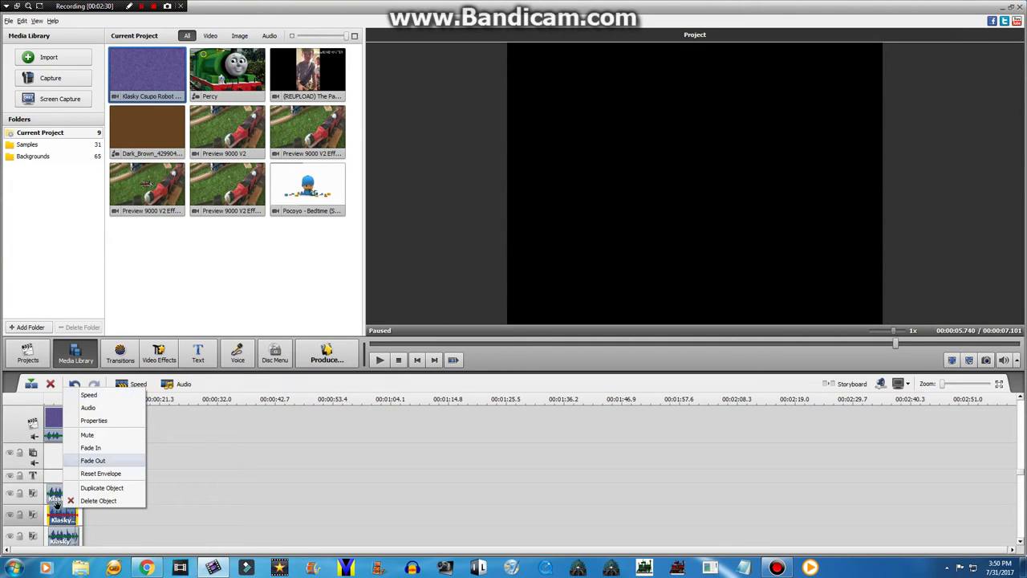
pyautogui.click(144, 299)
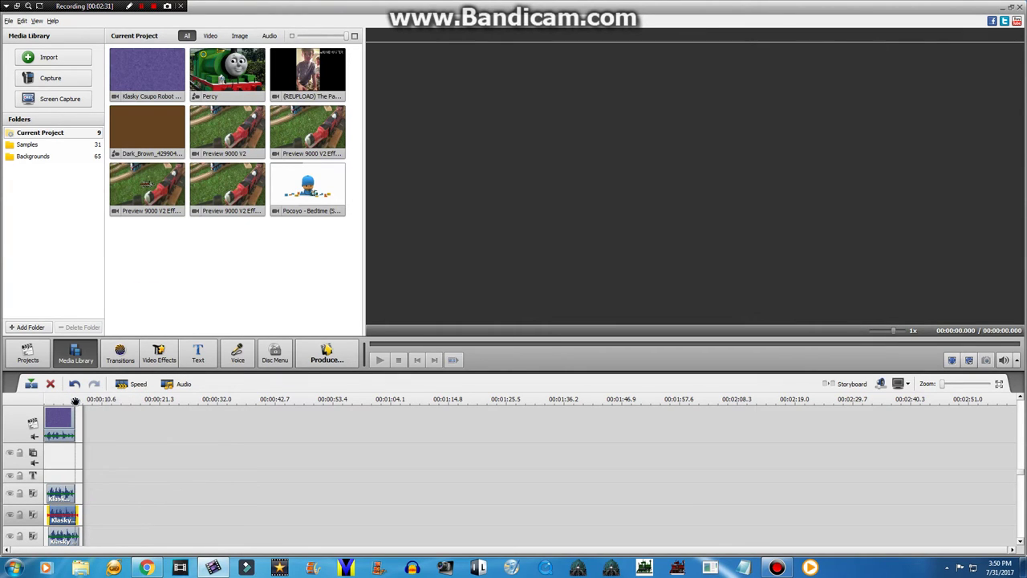
pyautogui.rightClick(75, 401)
pyautogui.click(86, 410)
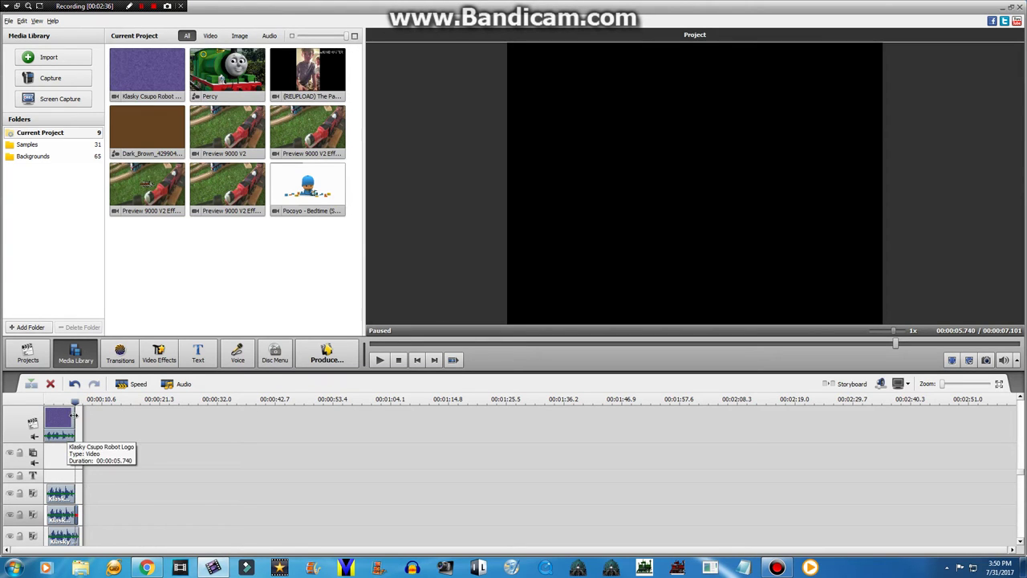
pyautogui.rightClick(70, 539)
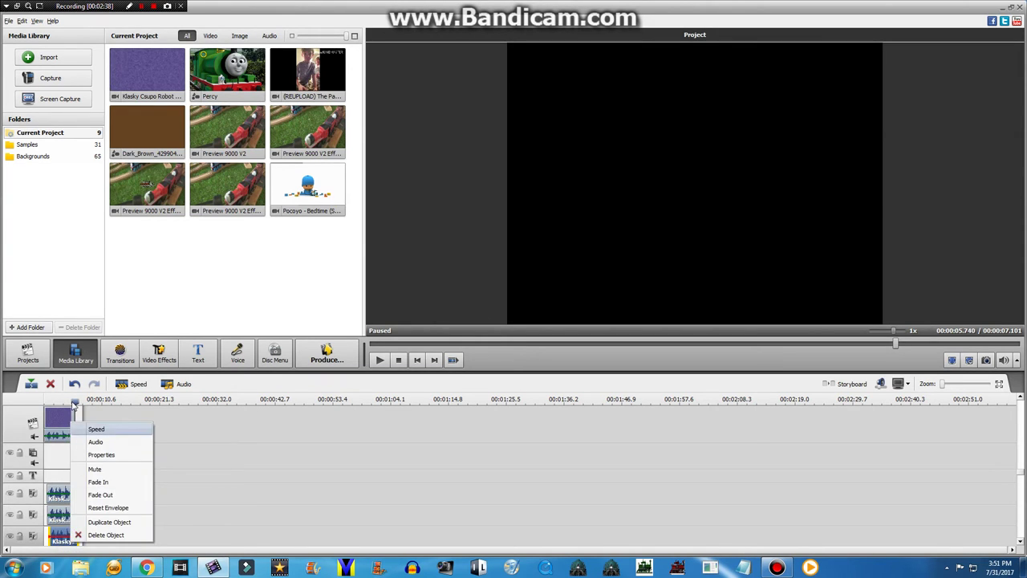
pyautogui.click(80, 408)
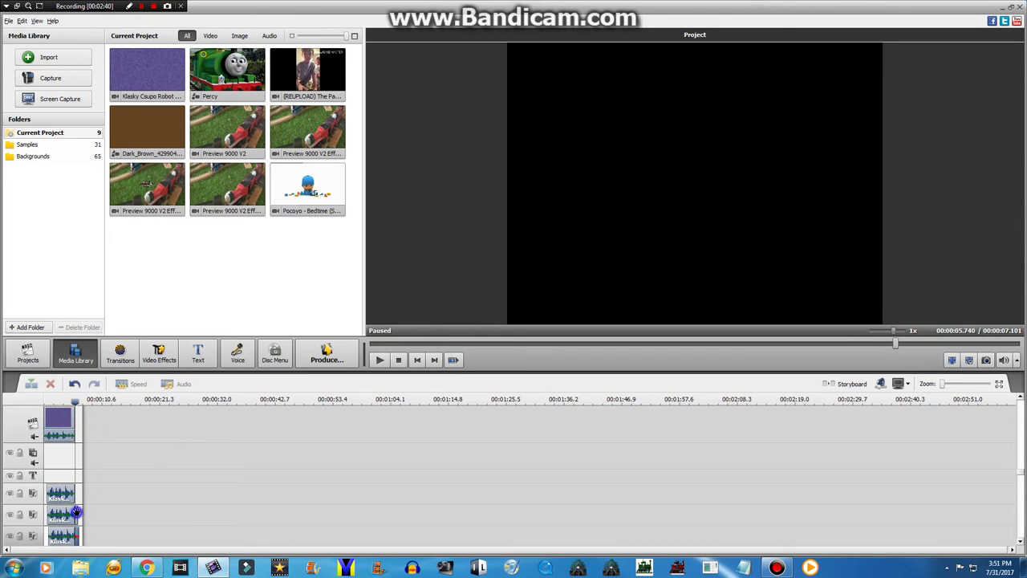
pyautogui.rightClick(84, 539)
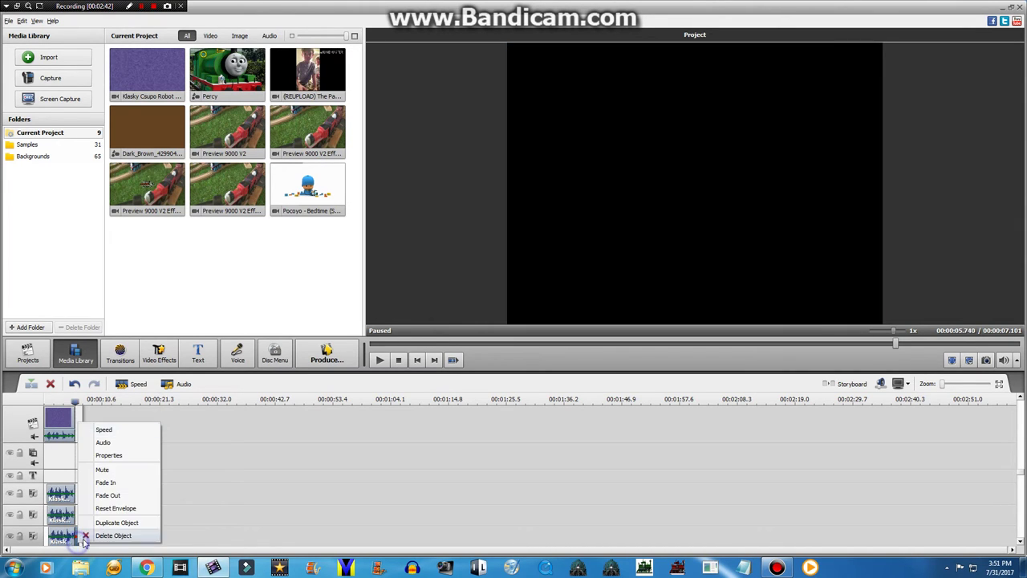
pyautogui.click(84, 539)
# Split the fourth and fifth audio mix copies at the video's end, 5.740 s.
pyautogui.moveTo(48, 405); pyautogui.dragTo(76, 399)
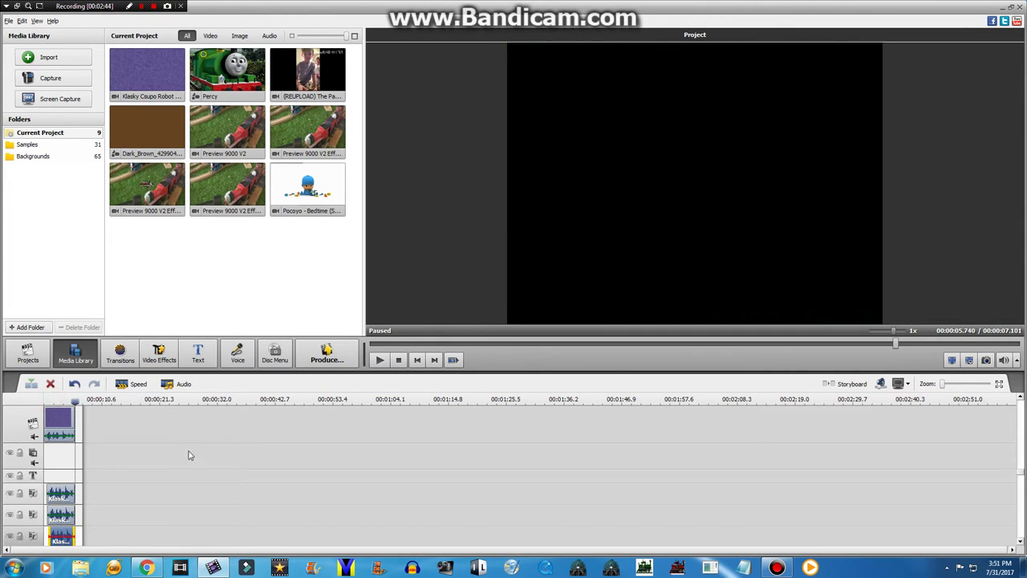
pyautogui.moveTo(1017, 473); pyautogui.dragTo(1017, 505)
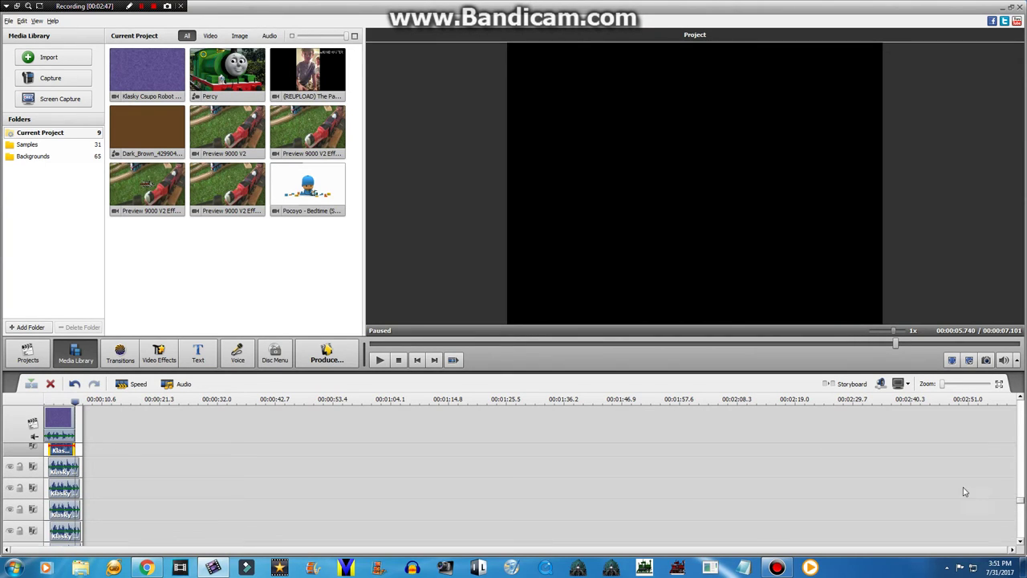
pyautogui.rightClick(63, 472)
pyautogui.click(97, 363)
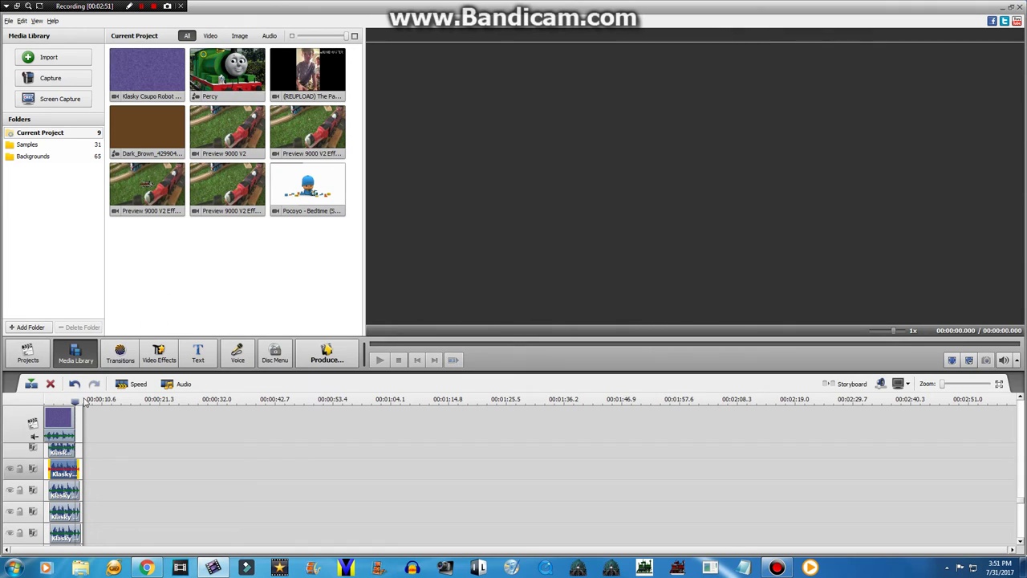
pyautogui.rightClick(76, 401)
pyautogui.click(96, 409)
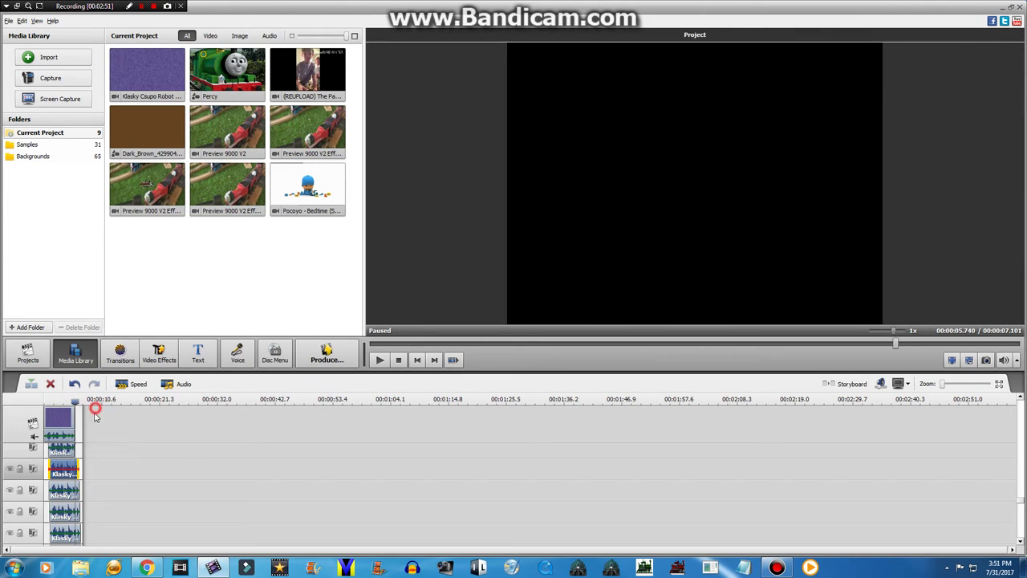
pyautogui.rightClick(66, 495)
pyautogui.click(131, 297)
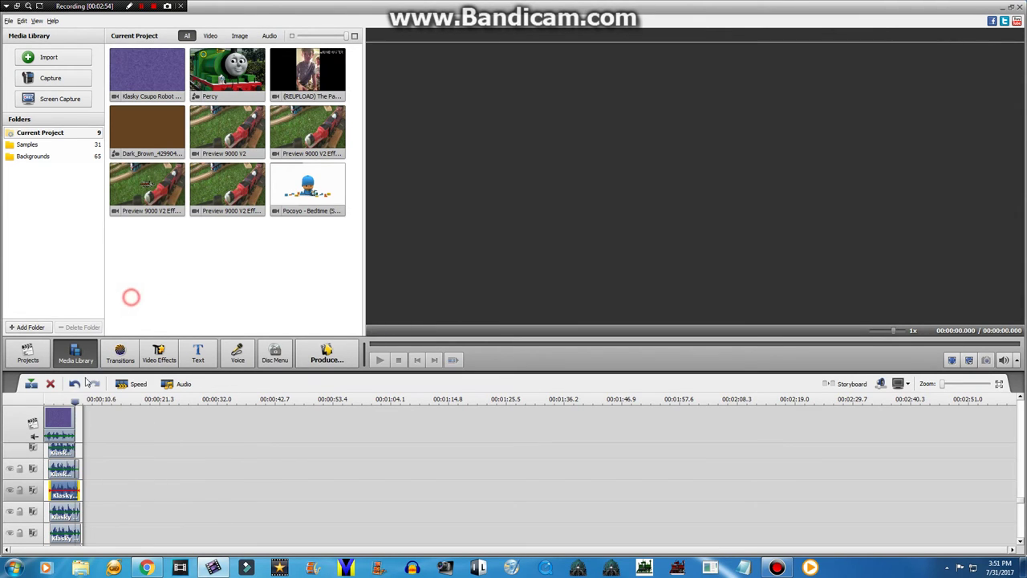
pyautogui.rightClick(76, 400)
pyautogui.click(92, 412)
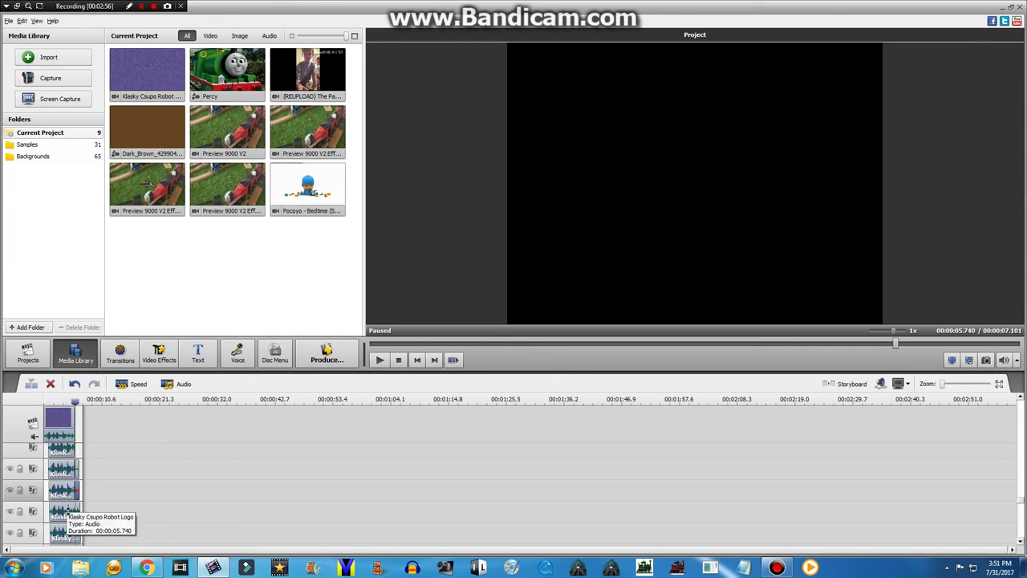
# Split the sixth and seventh audio mix copies at the video's end, 5.740 s.
pyautogui.rightClick(69, 513)
pyautogui.click(133, 294)
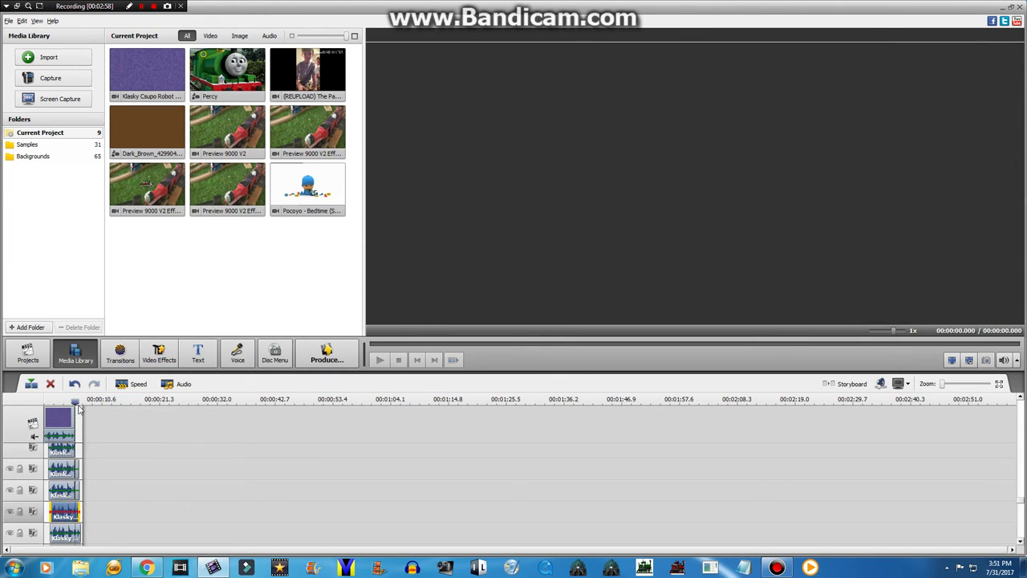
pyautogui.rightClick(74, 399)
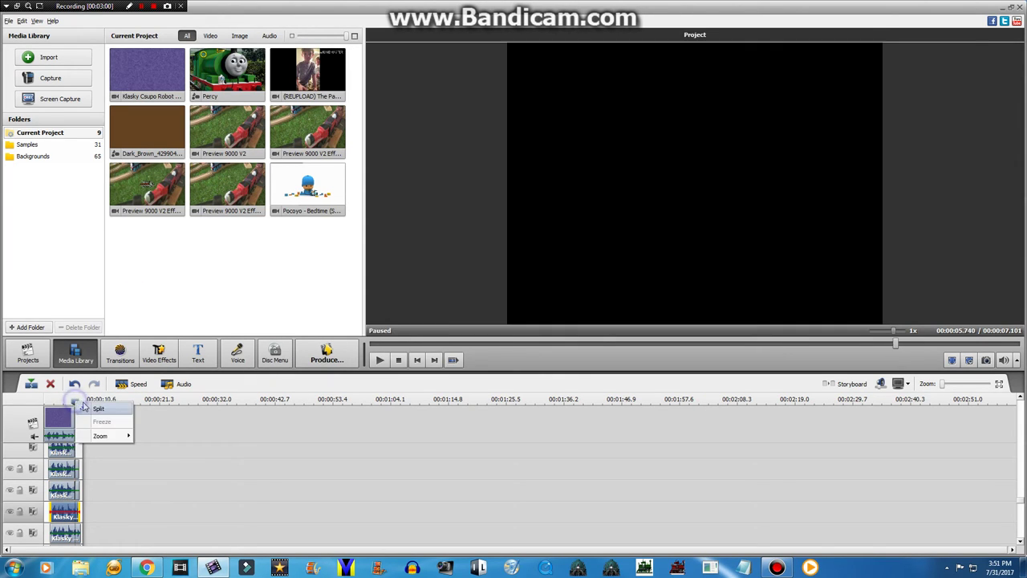
pyautogui.click(92, 408)
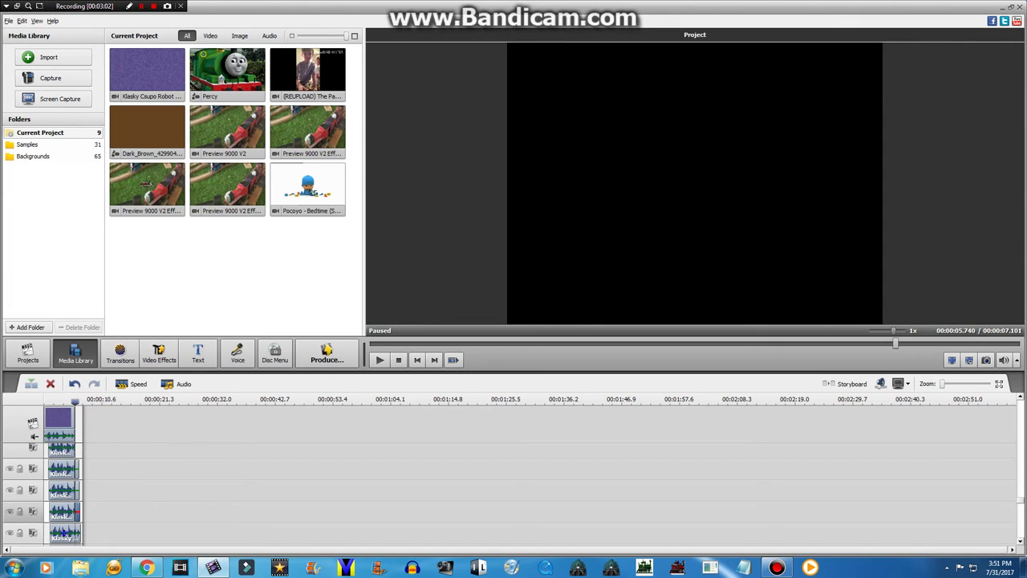
pyautogui.rightClick(66, 532)
pyautogui.rightClick(74, 400)
pyautogui.click(92, 408)
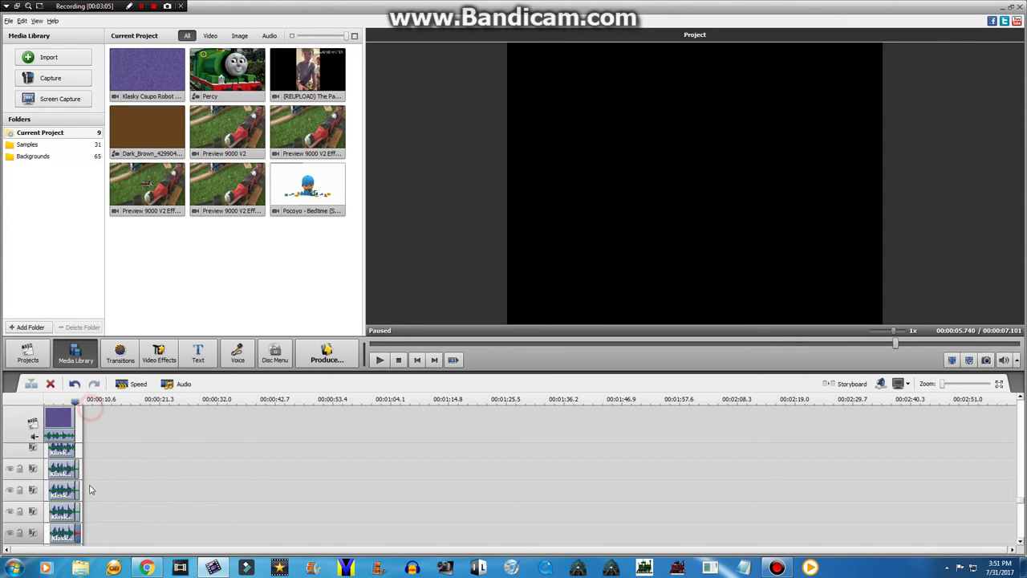
# Delete the leftover pieces past the video's end from the fourth to seventh audio mix lines.
pyautogui.rightClick(77, 472)
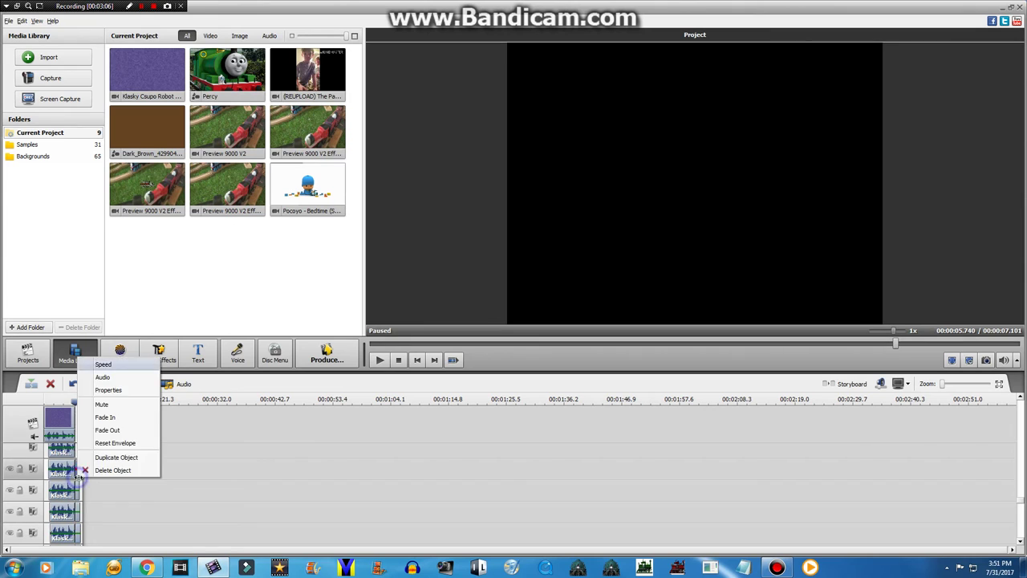
pyautogui.click(91, 473)
pyautogui.rightClick(78, 495)
pyautogui.click(88, 489)
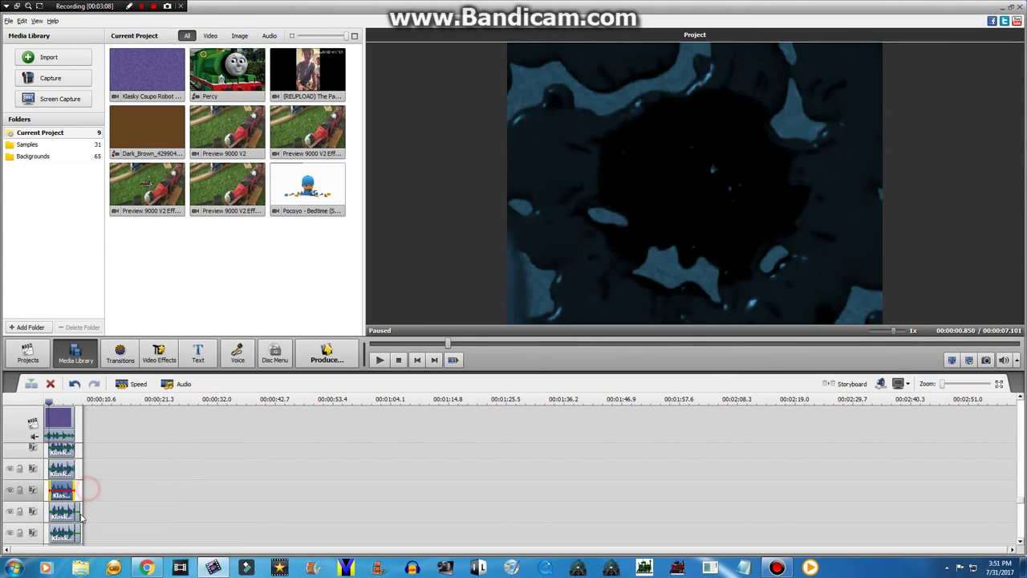
pyautogui.rightClick(79, 518)
pyautogui.click(88, 513)
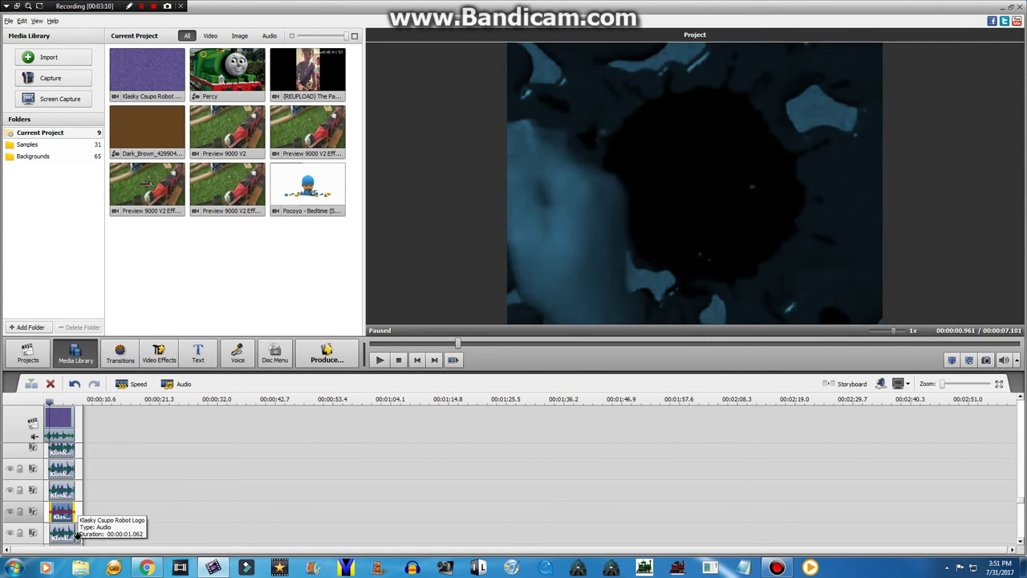
pyautogui.rightClick(79, 534)
pyautogui.click(87, 532)
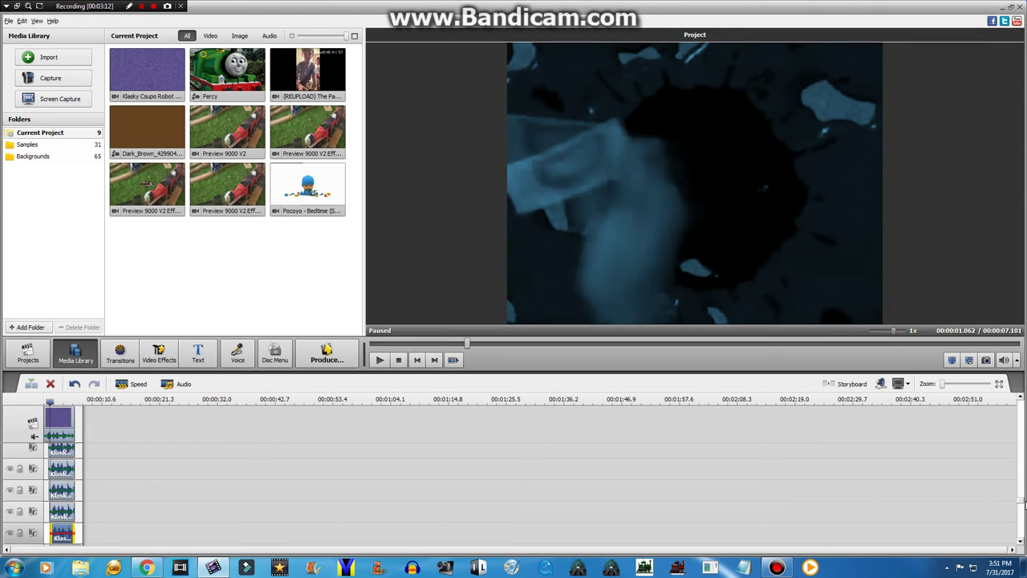
# Split the logo audio copy on the eighth audio mix line at the video's end, 5.740 s.
pyautogui.moveTo(1021, 503); pyautogui.dragTo(1020, 519)
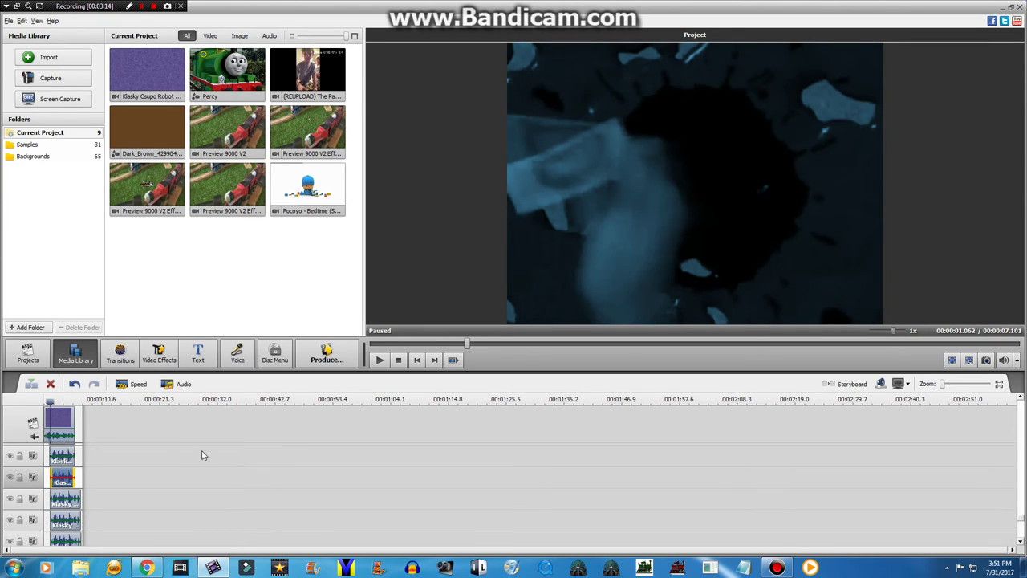
pyautogui.moveTo(50, 400); pyautogui.dragTo(76, 401)
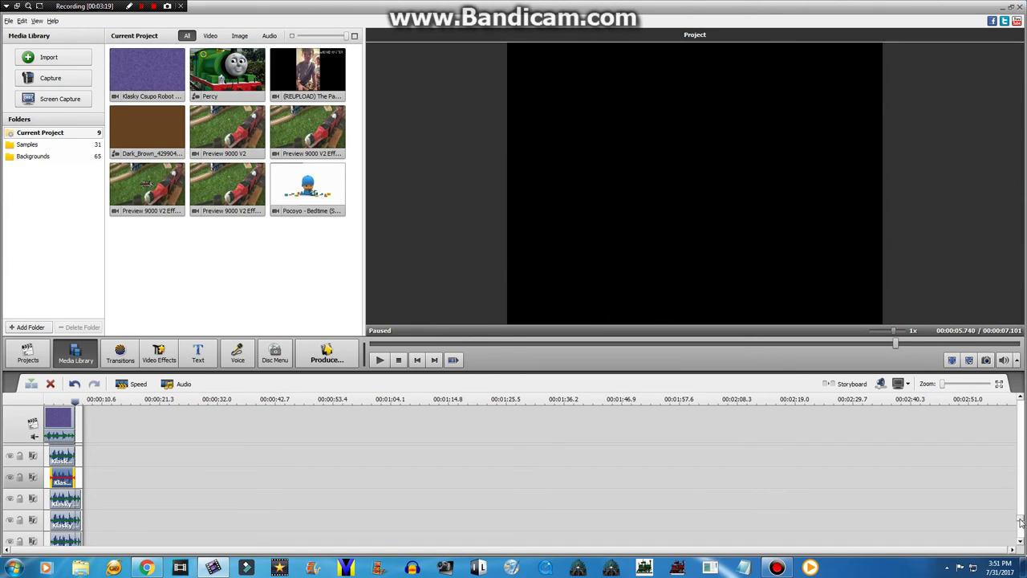
pyautogui.moveTo(1020, 518); pyautogui.dragTo(1019, 528)
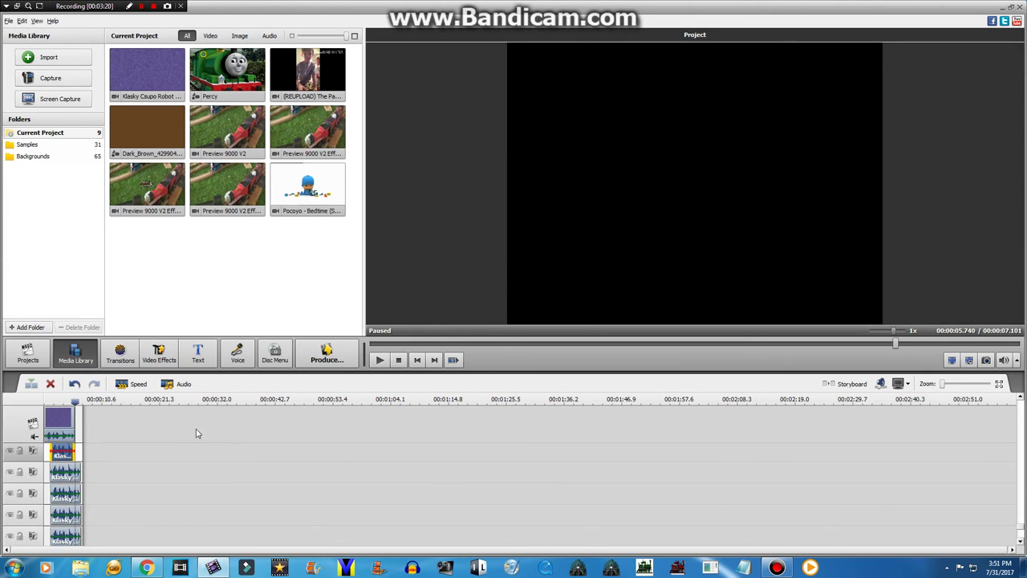
pyautogui.rightClick(70, 474)
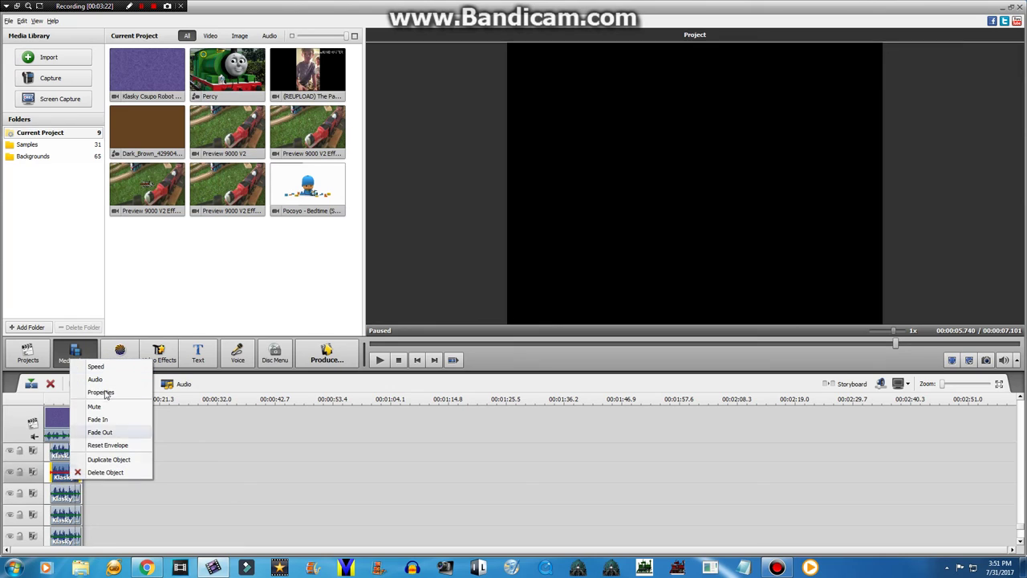
pyautogui.click(124, 305)
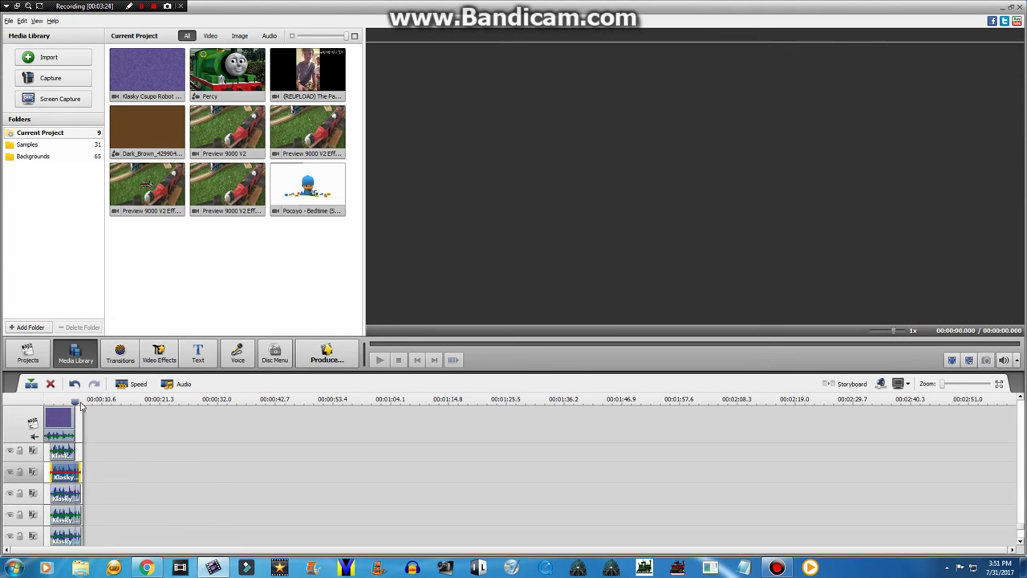
pyautogui.rightClick(74, 403)
pyautogui.click(98, 413)
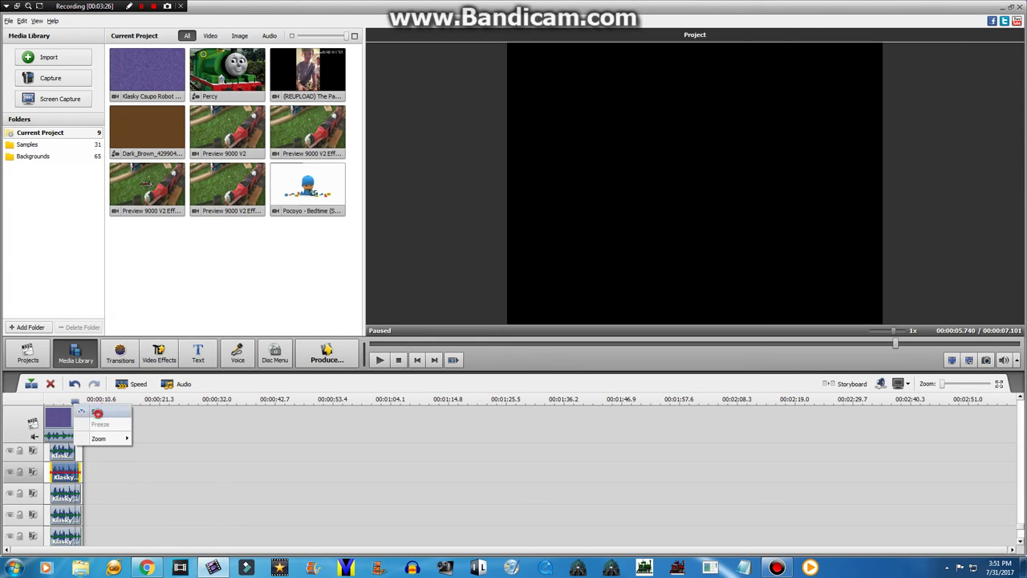
# Split the logo audio copies on the ninth, tenth and eleventh audio mix lines at the video's end, 5.740 s.
pyautogui.rightClick(60, 497)
pyautogui.click(139, 327)
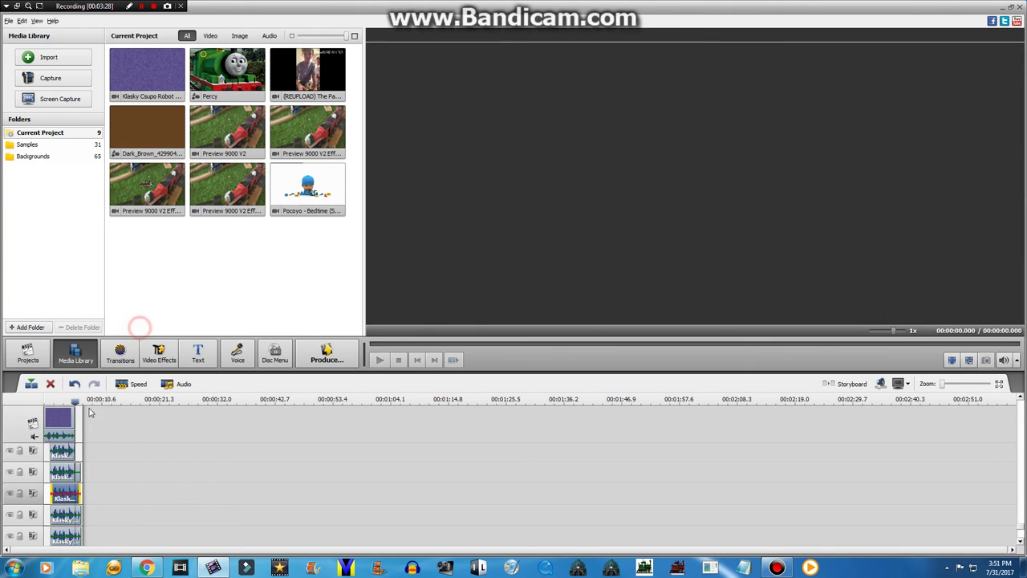
pyautogui.rightClick(75, 403)
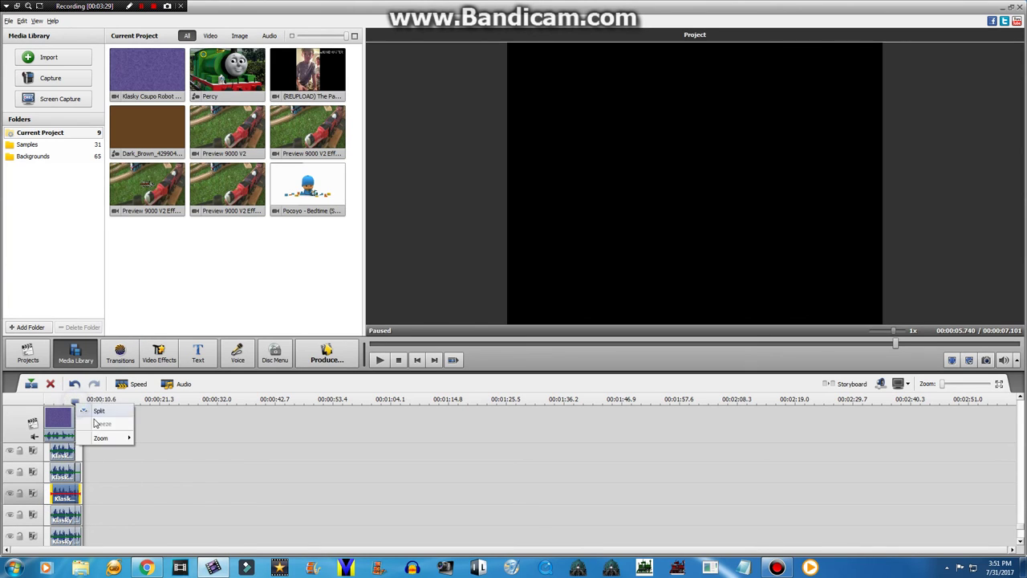
pyautogui.click(66, 520)
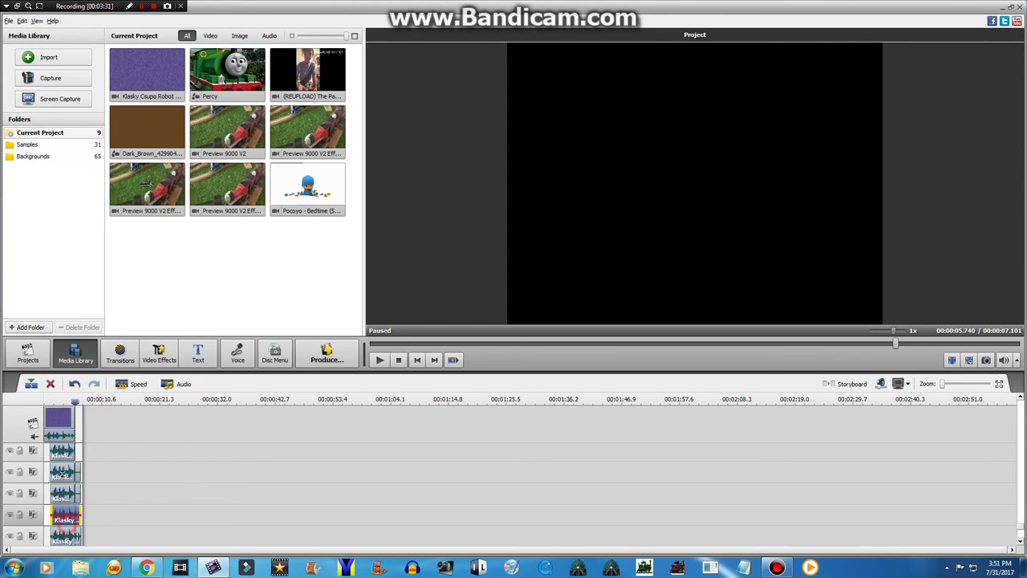
pyautogui.click(81, 407)
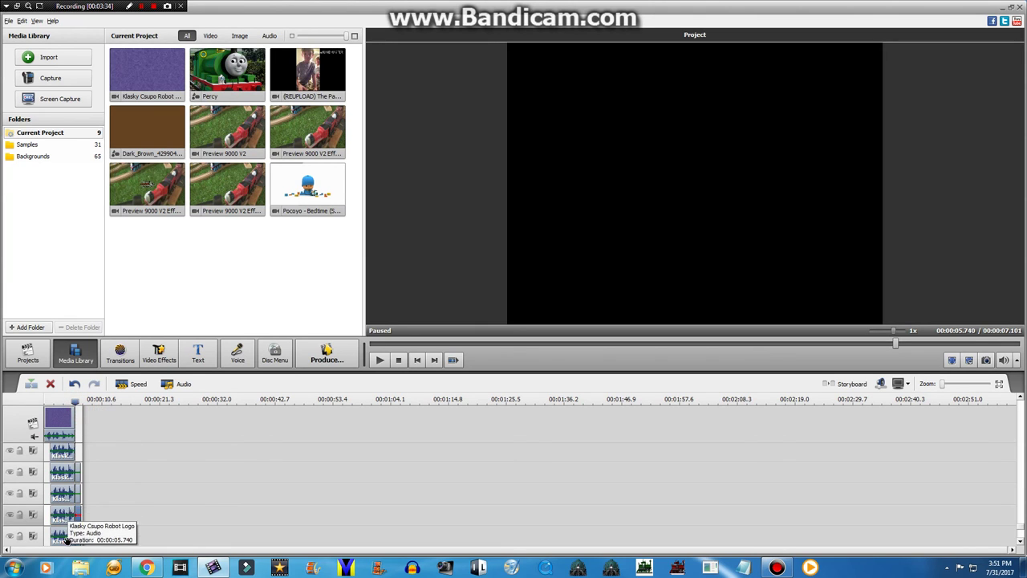
pyautogui.click(67, 533)
pyautogui.rightClick(74, 401)
pyautogui.click(78, 411)
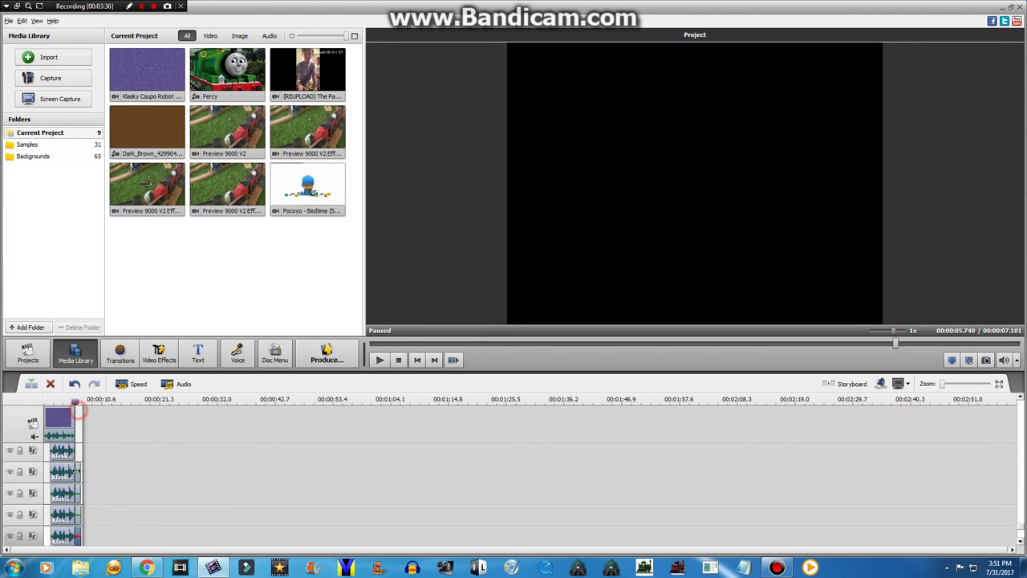
# Delete the leftover audio pieces past the video's end from the eighth to eleventh audio mix lines.
pyautogui.rightClick(77, 479)
pyautogui.click(85, 474)
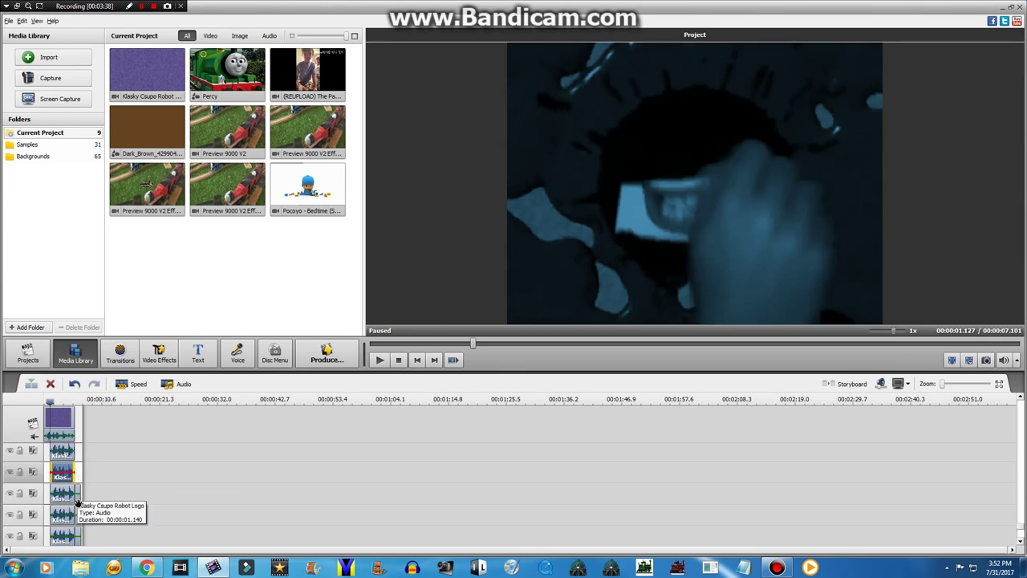
pyautogui.rightClick(78, 501)
pyautogui.click(84, 495)
pyautogui.rightClick(78, 519)
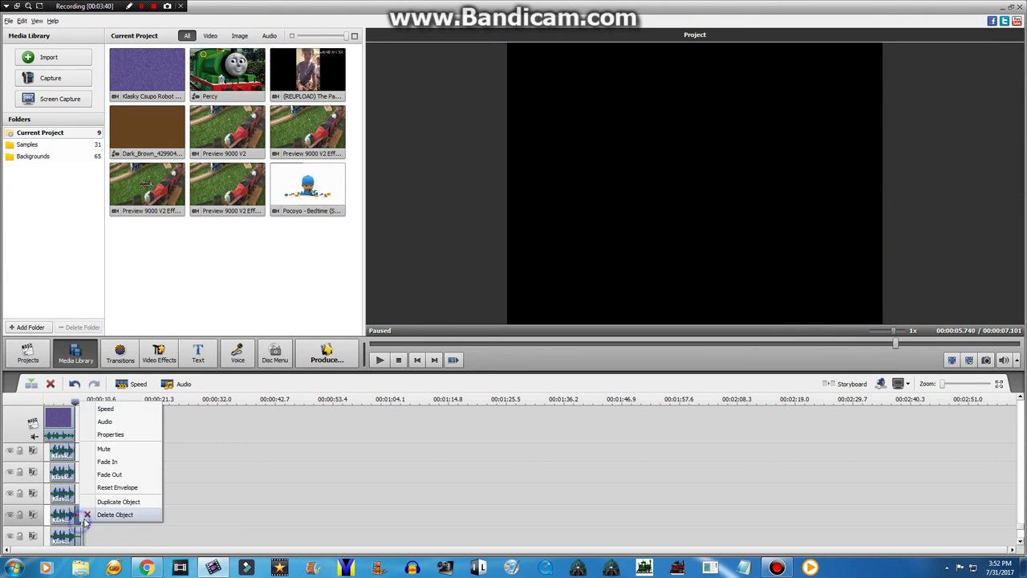
pyautogui.click(89, 517)
pyautogui.rightClick(83, 538)
pyautogui.click(84, 537)
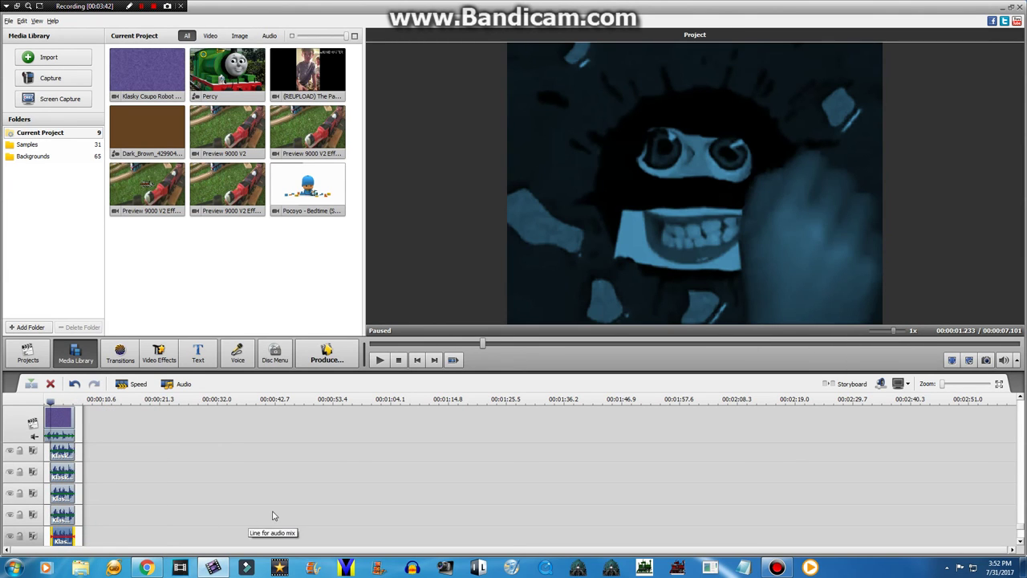
# Split the logo audio copy on the voice line at the video's end, 5.740 s, and delete the leftover piece.
pyautogui.scroll(-3, 273, 514)
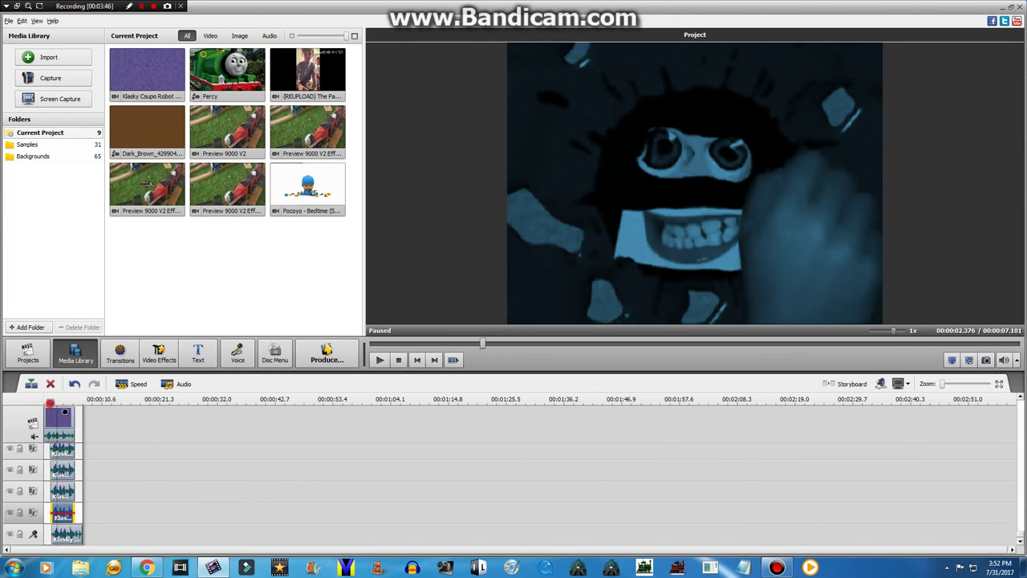
pyautogui.moveTo(64, 410); pyautogui.dragTo(74, 414)
pyautogui.rightClick(71, 535)
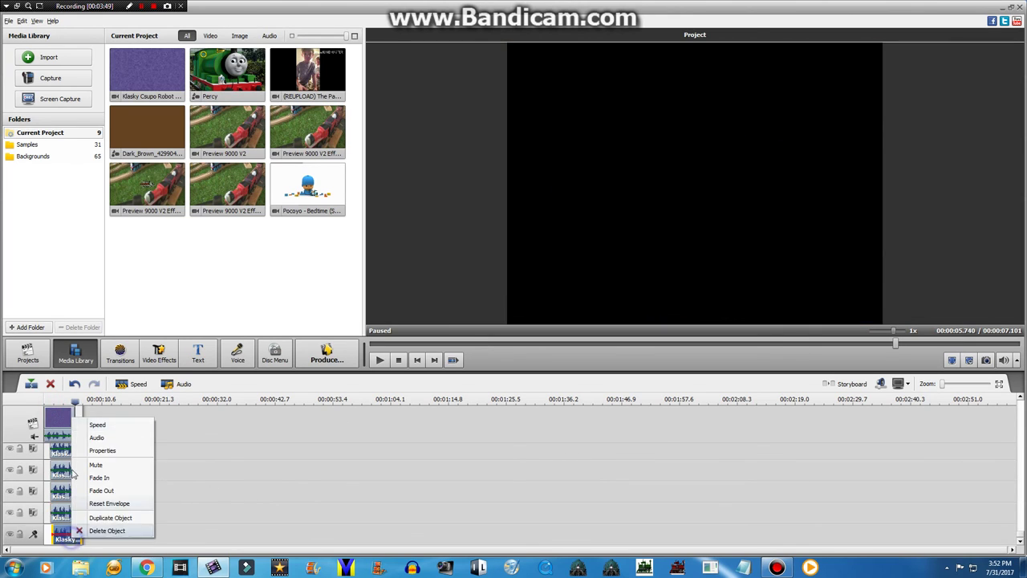
pyautogui.click(80, 424)
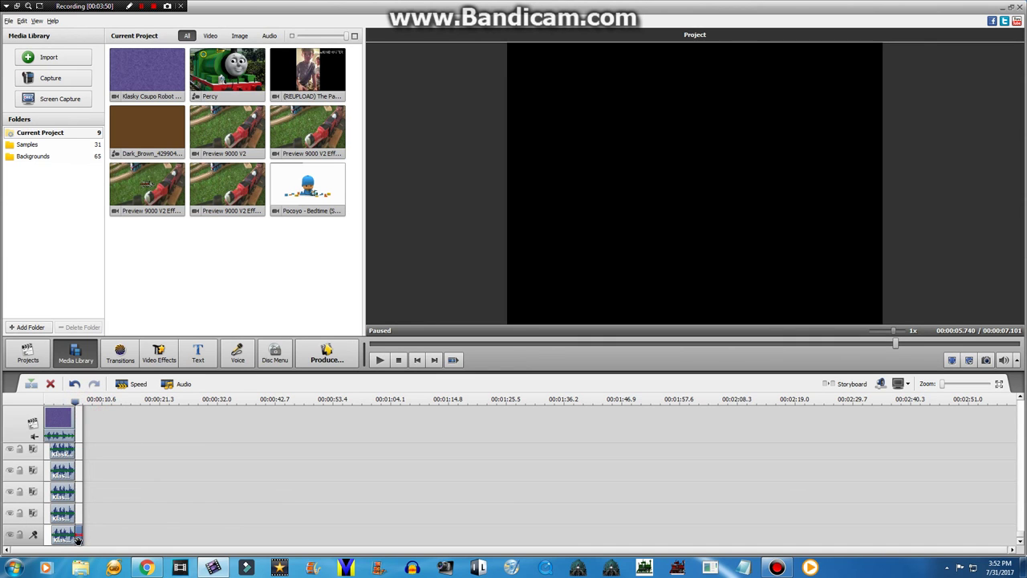
pyautogui.rightClick(78, 535)
pyautogui.click(87, 531)
# Play back the trimmed project from the start and begin producing the video.
pyautogui.click(395, 359)
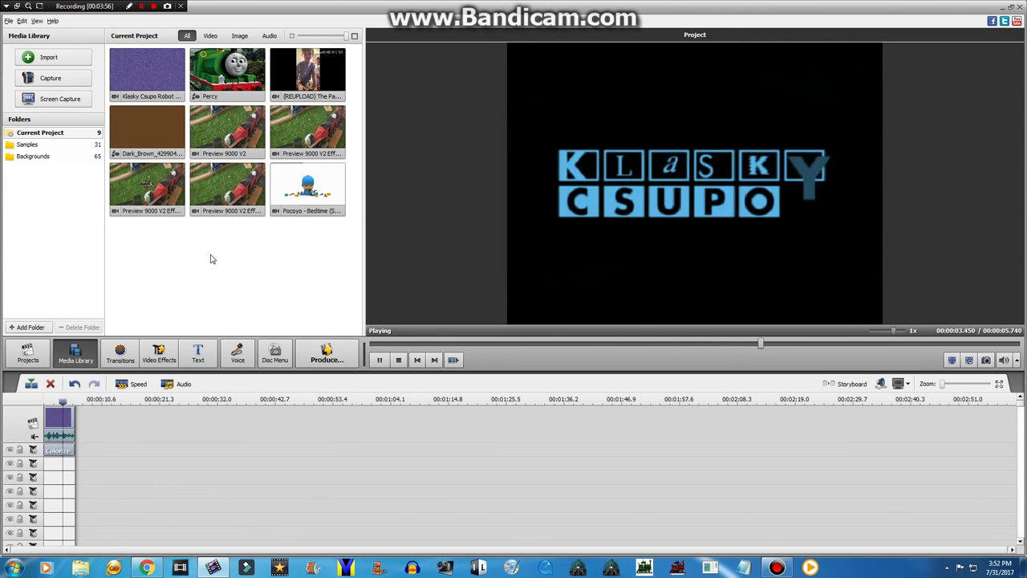
pyautogui.click(322, 353)
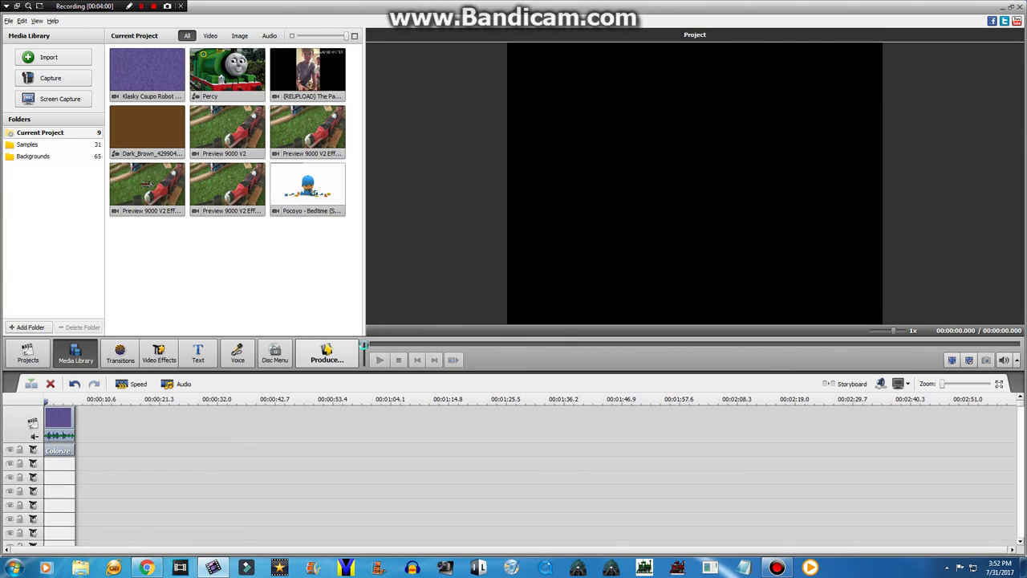